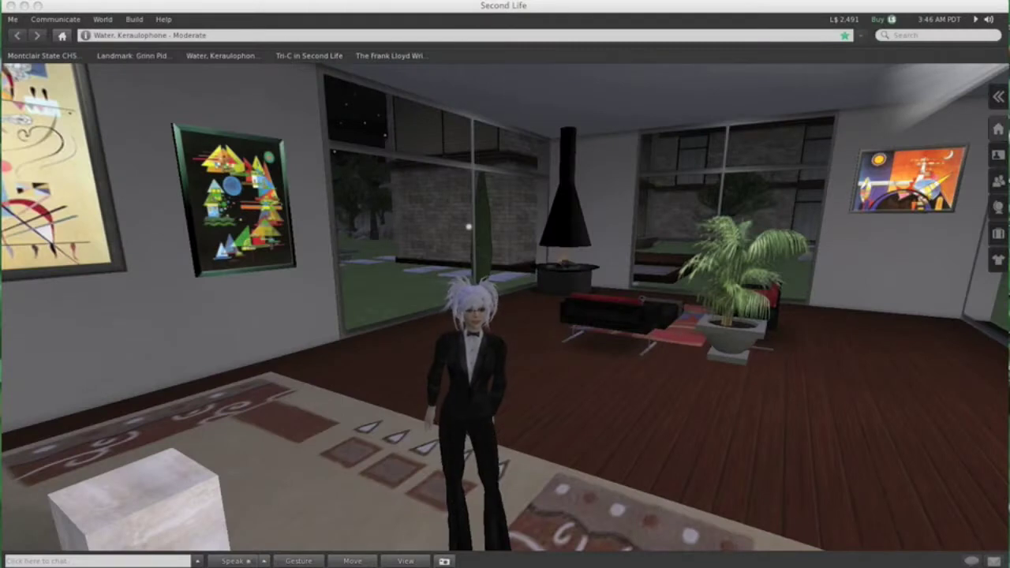
- Bring the wall-mounted web panel with the National Gallery of Art site into close view from the avatar's position
{"action": "scroll", "coordinate": [505, 308], "scroll_direction": "up", "scroll_amount": 3}
{"action": "scroll", "coordinate": [505, 308], "scroll_direction": "down", "scroll_amount": 1}
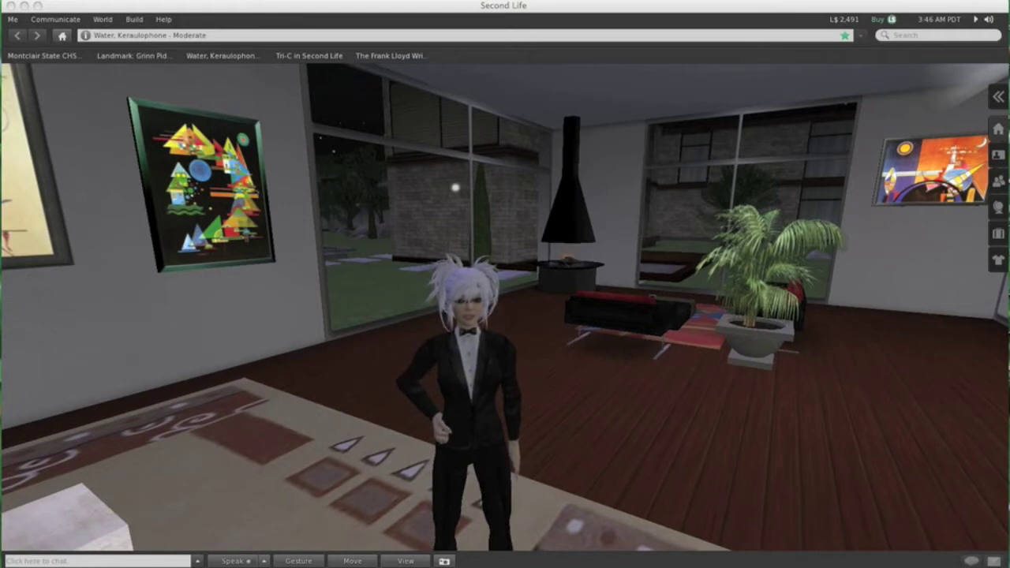
{"action": "left_click_drag", "start_coordinate": [455, 187], "coordinate": [943, 163]}
{"action": "key", "text": "Left"}
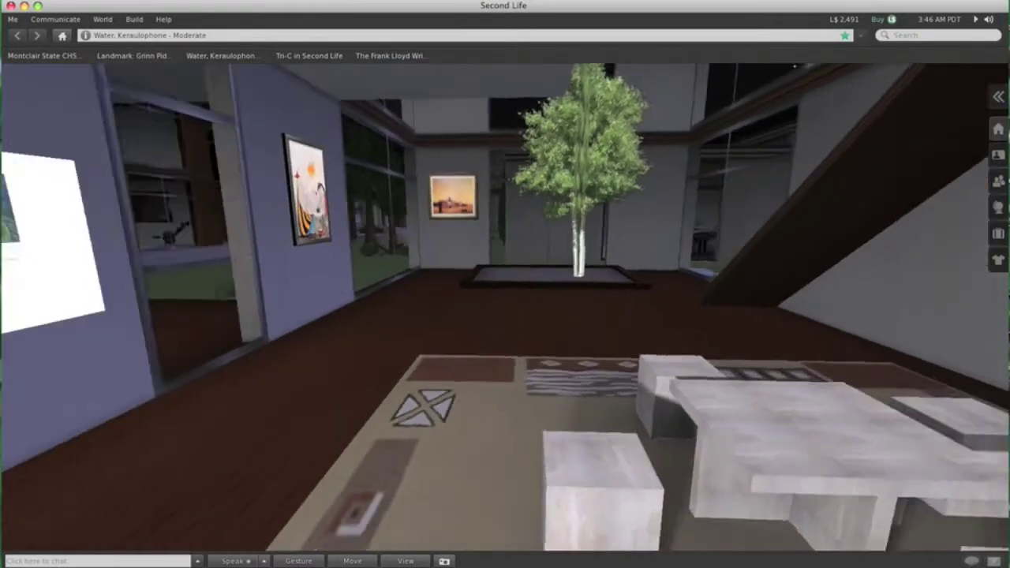
{"action": "key", "text": "Left"}
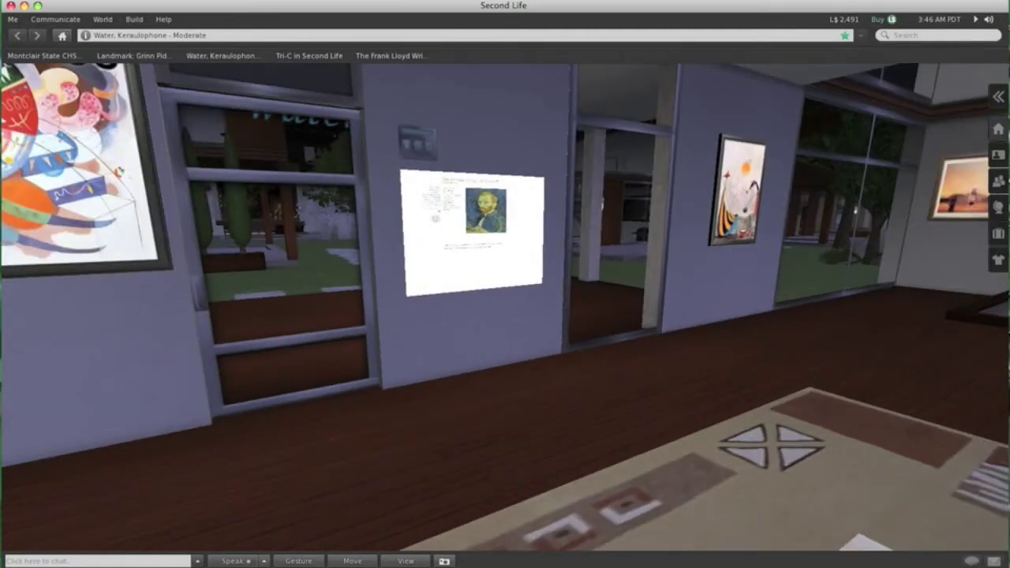
{"action": "key", "text": "Up"}
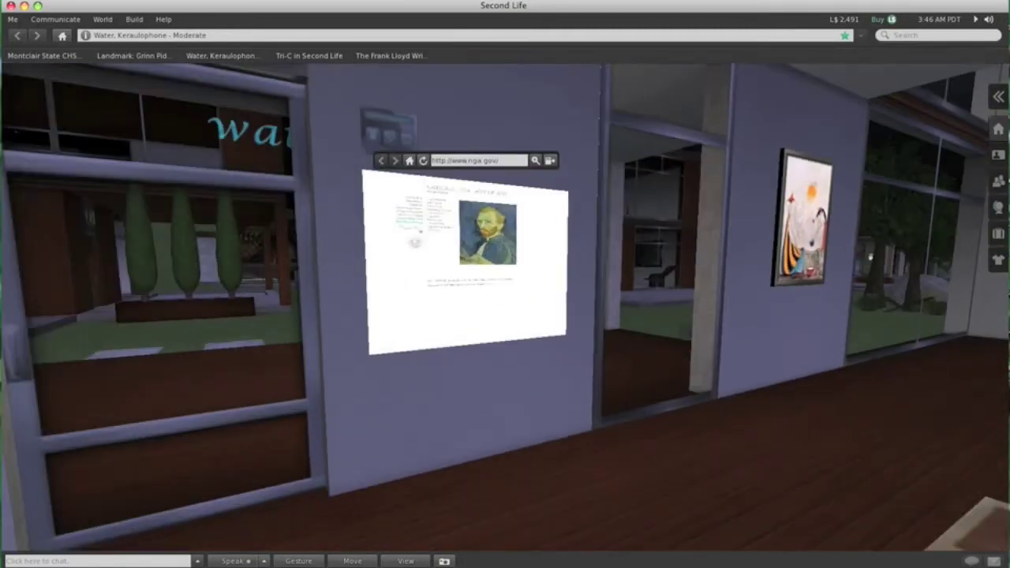
{"action": "key", "text": "Up"}
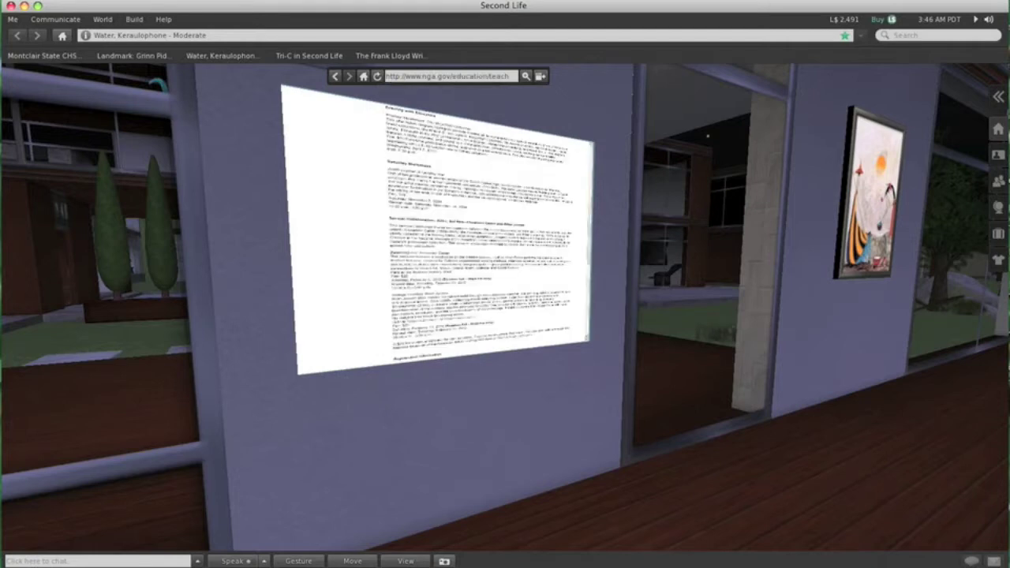
- On the wall panel's Teacher Workshops page, view the Sol LeWitt wall drawing image, return, and open the red hanging sculpture image
{"action": "scroll", "coordinate": [442, 229], "scroll_direction": "up", "scroll_amount": 7}
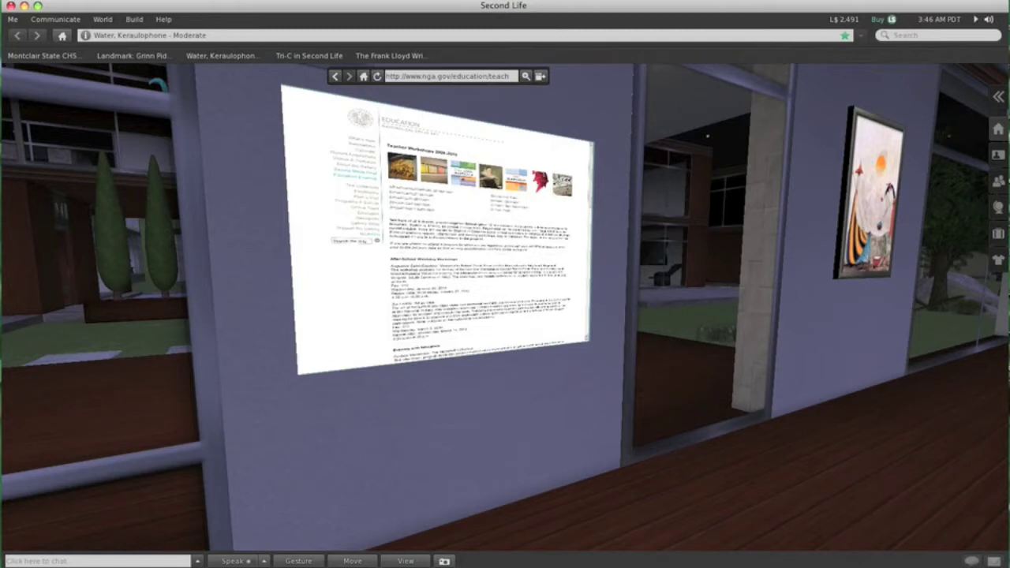
{"action": "left_click", "coordinate": [433, 170]}
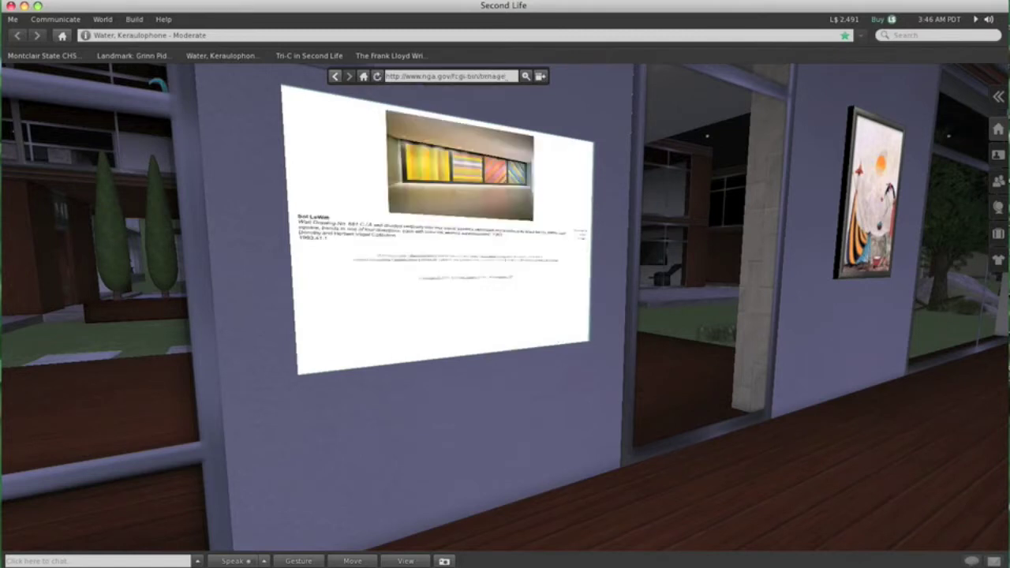
{"action": "left_click", "coordinate": [335, 76]}
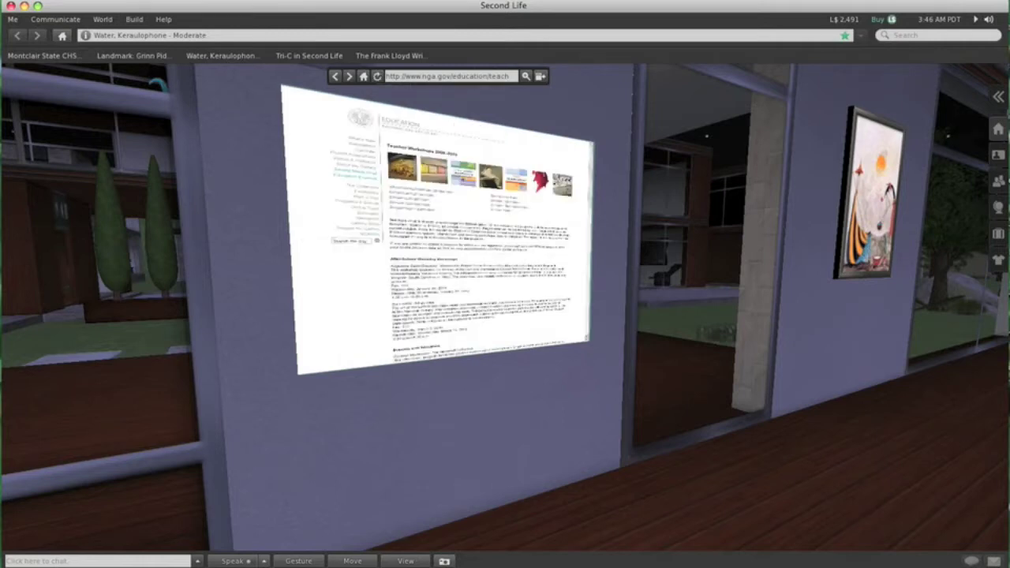
{"action": "left_click", "coordinate": [540, 182]}
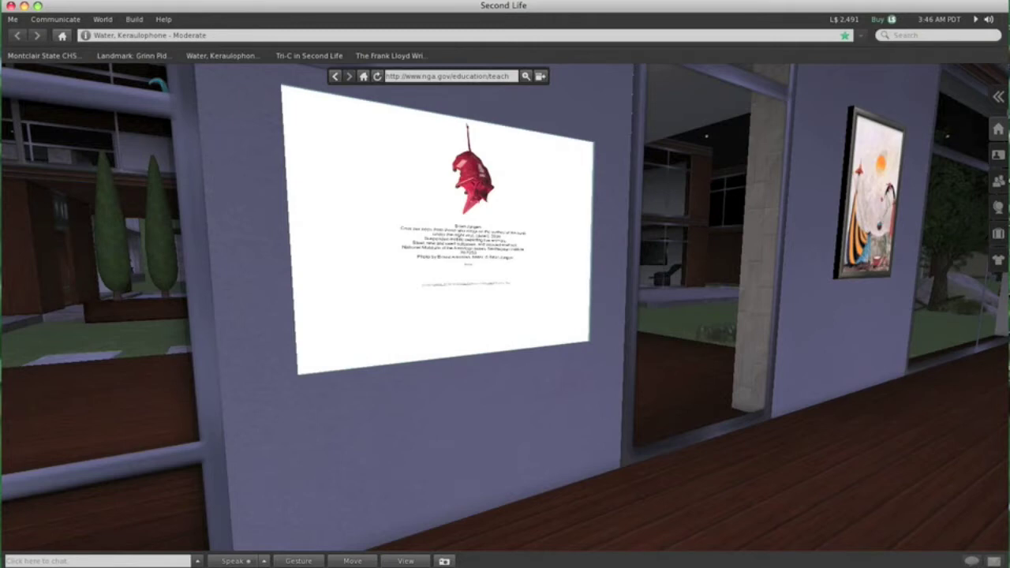
- Examine the Brian Jungen sculpture page up close, then return to the Teacher Workshops page and view it head-on
{"action": "left_click_drag", "start_coordinate": [467, 228], "coordinate": [468, 158], "text": "alt"}
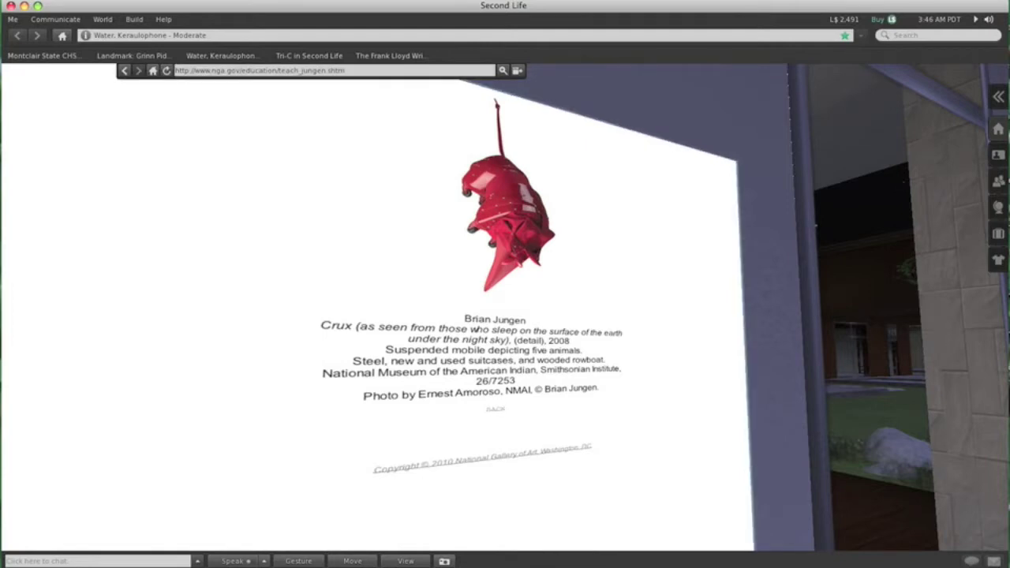
{"action": "left_click", "coordinate": [496, 408]}
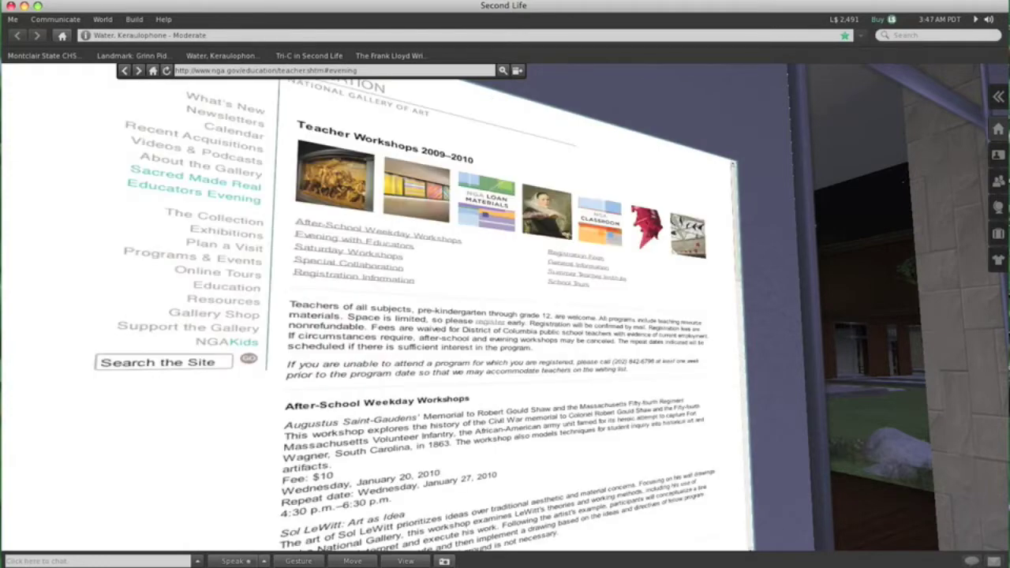
{"action": "left_click_drag", "start_coordinate": [505, 308], "coordinate": [379, 355], "text": "ctrl+alt"}
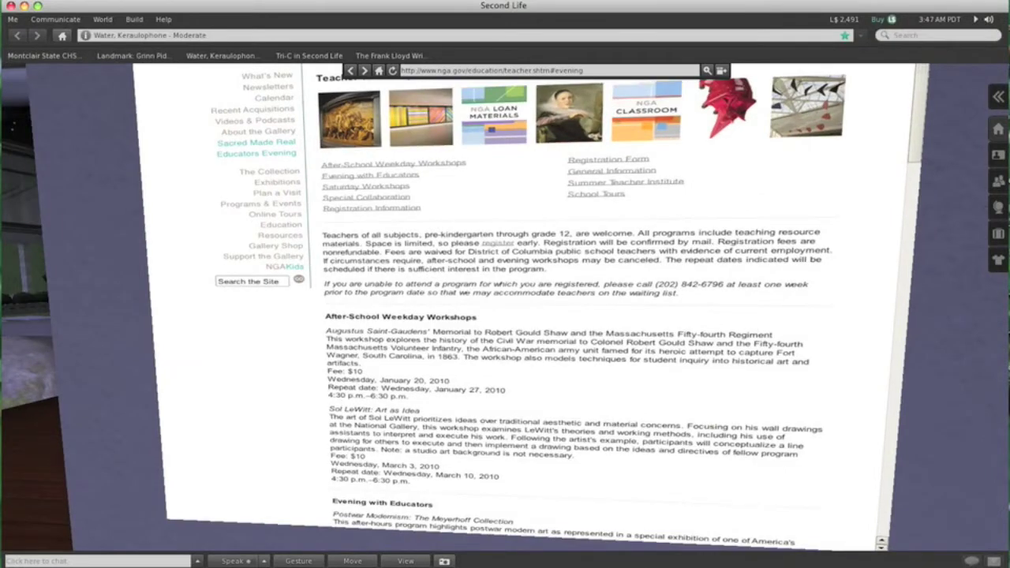
{"action": "scroll", "coordinate": [505, 315], "scroll_direction": "down", "scroll_amount": 5}
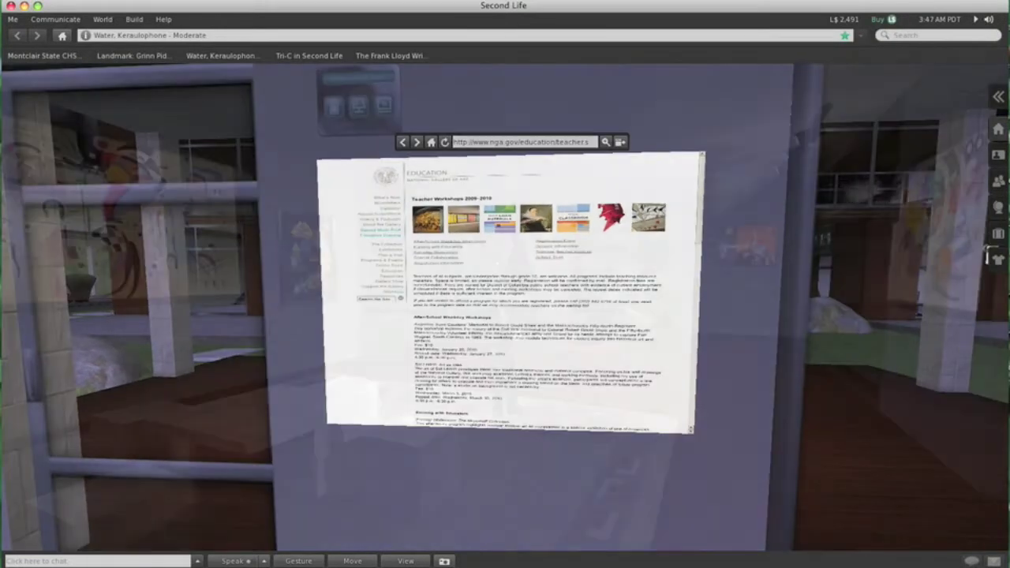
{"action": "key", "text": "Escape"}
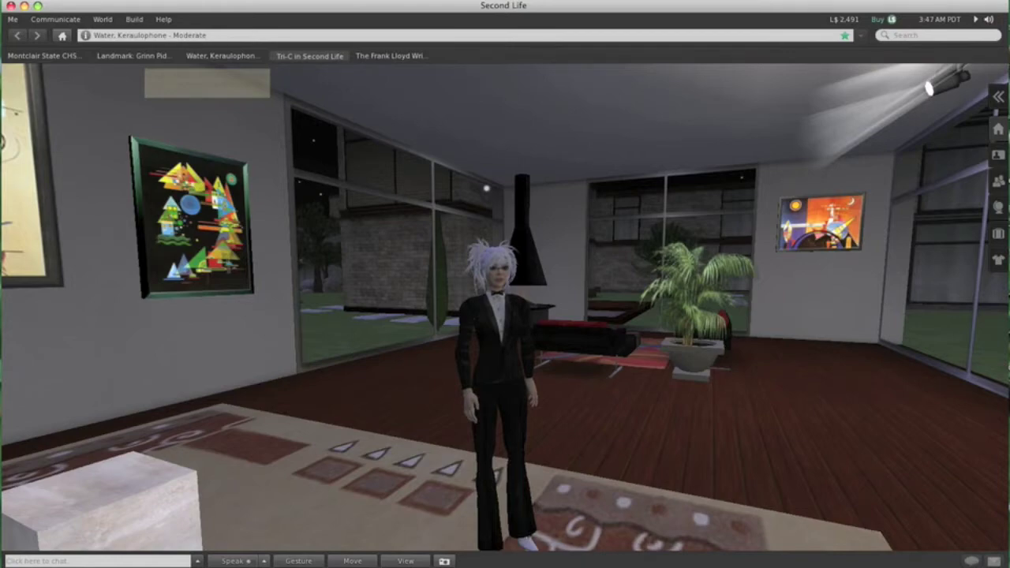
- Teleport to the Tri-C in Second Life landmark and walk the avatar onto the open lawn facing the pavilion
{"action": "left_click", "coordinate": [309, 55]}
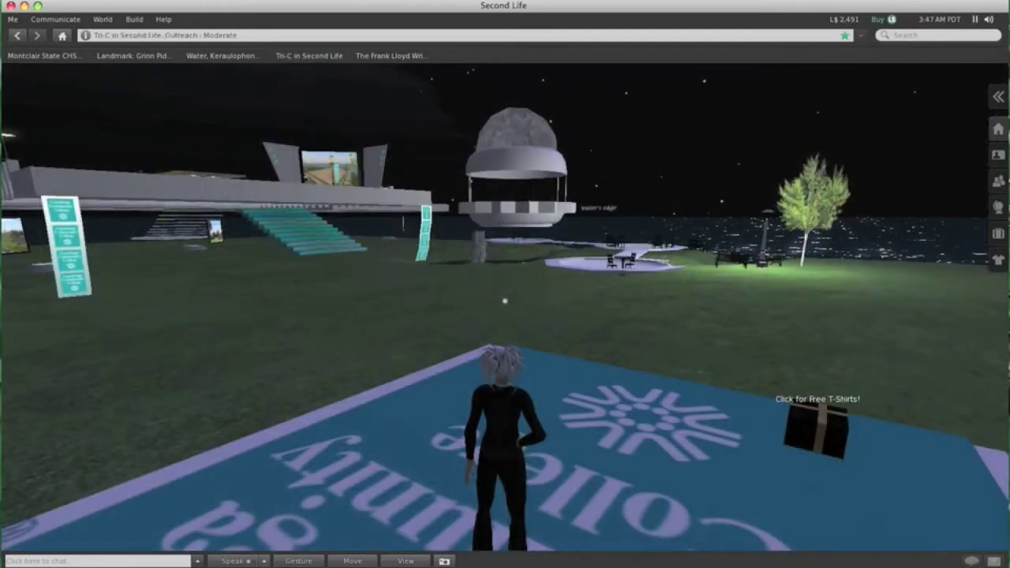
{"action": "key", "text": "Up"}
{"action": "key", "text": "Right"}
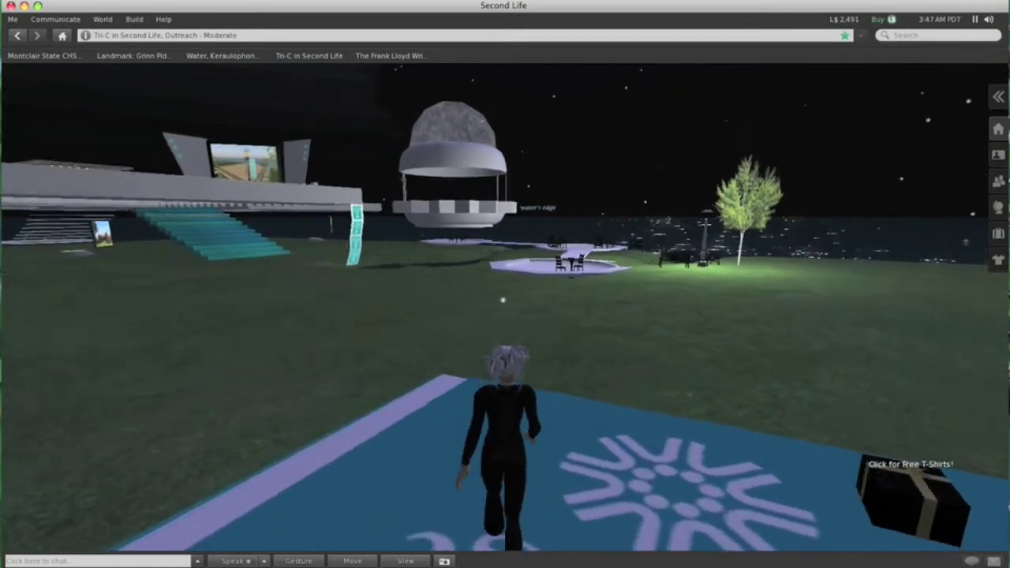
{"action": "key", "text": "Up"}
{"action": "key", "text": "Right"}
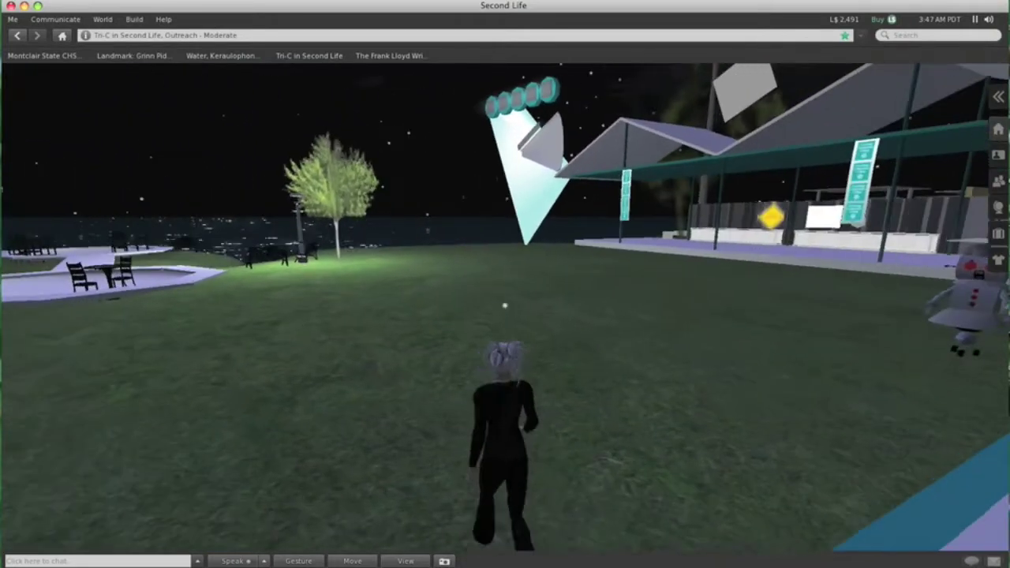
{"action": "key", "text": "Up"}
{"action": "key", "text": "Right"}
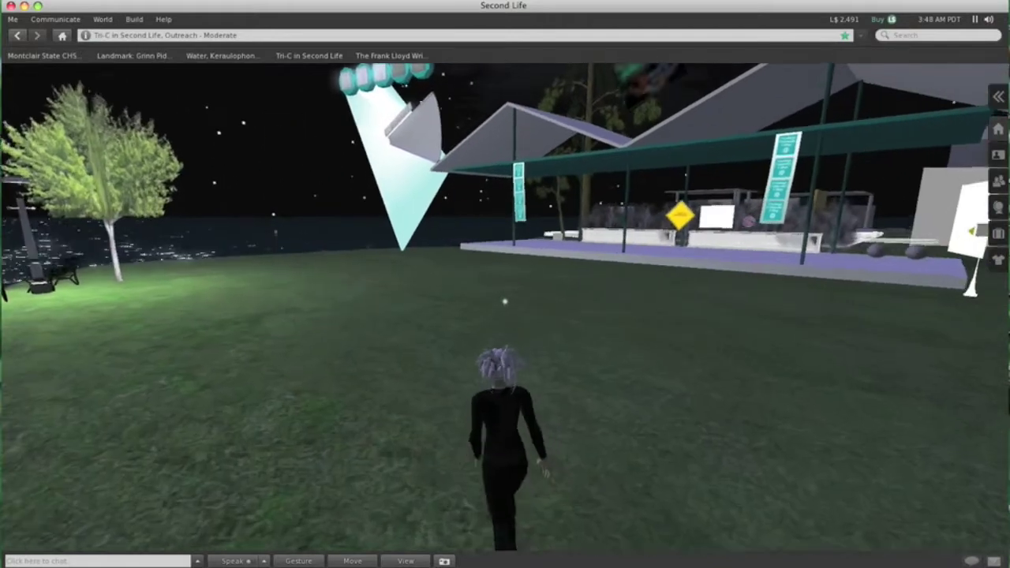
{"action": "key", "text": "Up"}
{"action": "key", "text": "Right"}
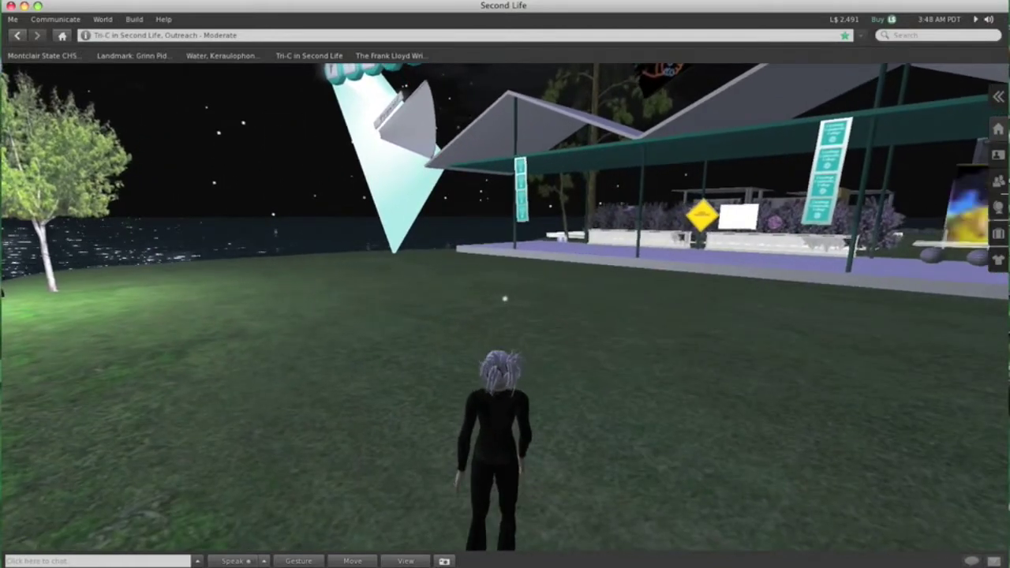
- Build a box on the lawn in front of the avatar and stretch it uniformly to about 2.36 m per side
{"action": "left_click", "coordinate": [134, 19]}
{"action": "left_click", "coordinate": [142, 34]}
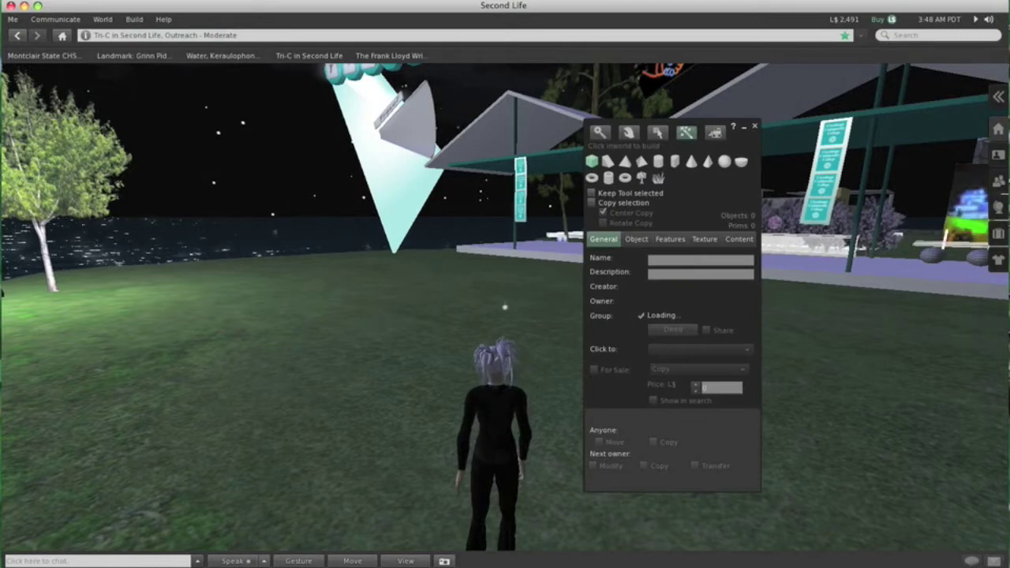
{"action": "left_click", "coordinate": [379, 364]}
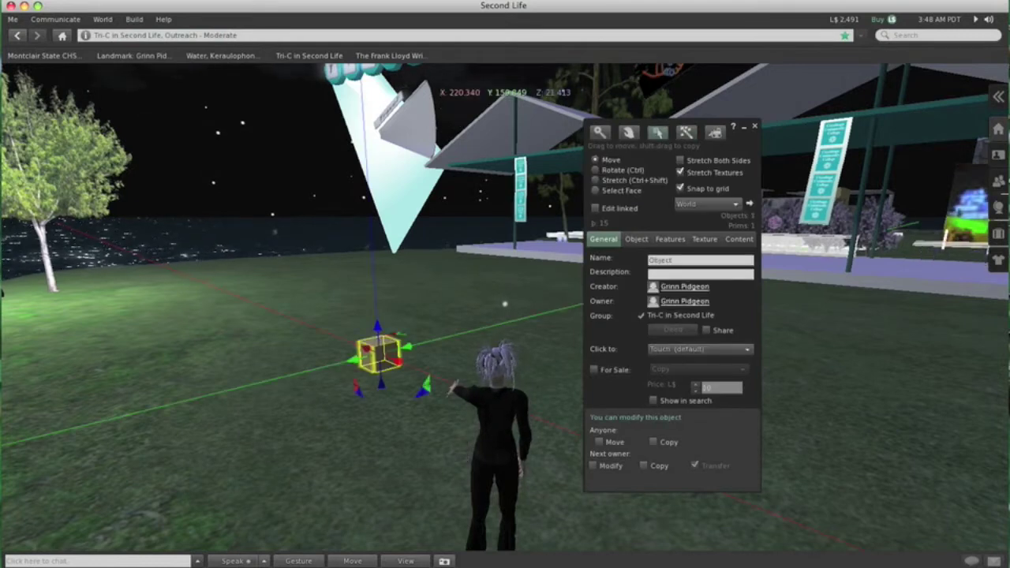
{"action": "left_click", "coordinate": [595, 180]}
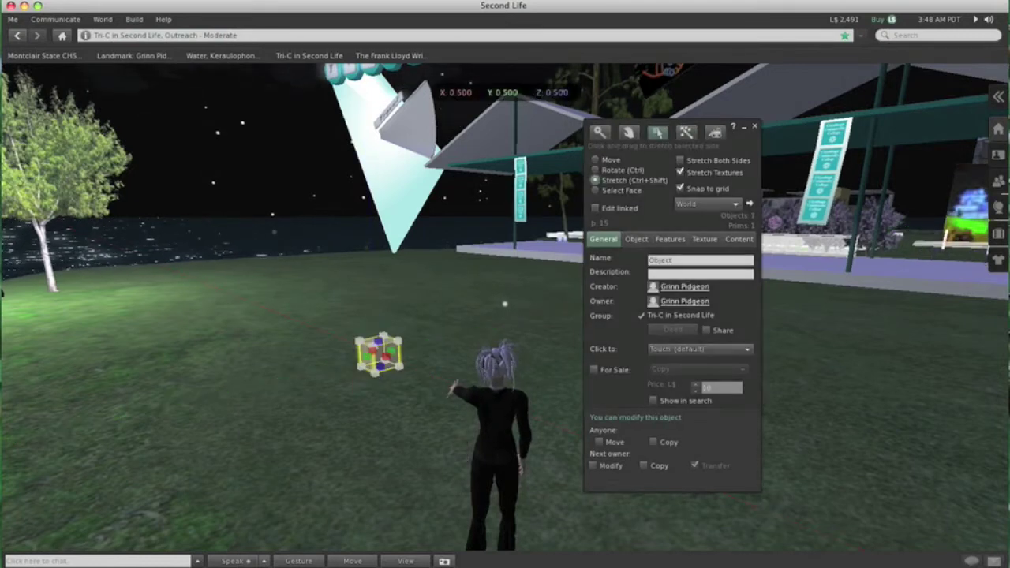
{"action": "left_click_drag", "start_coordinate": [357, 341], "coordinate": [198, 238]}
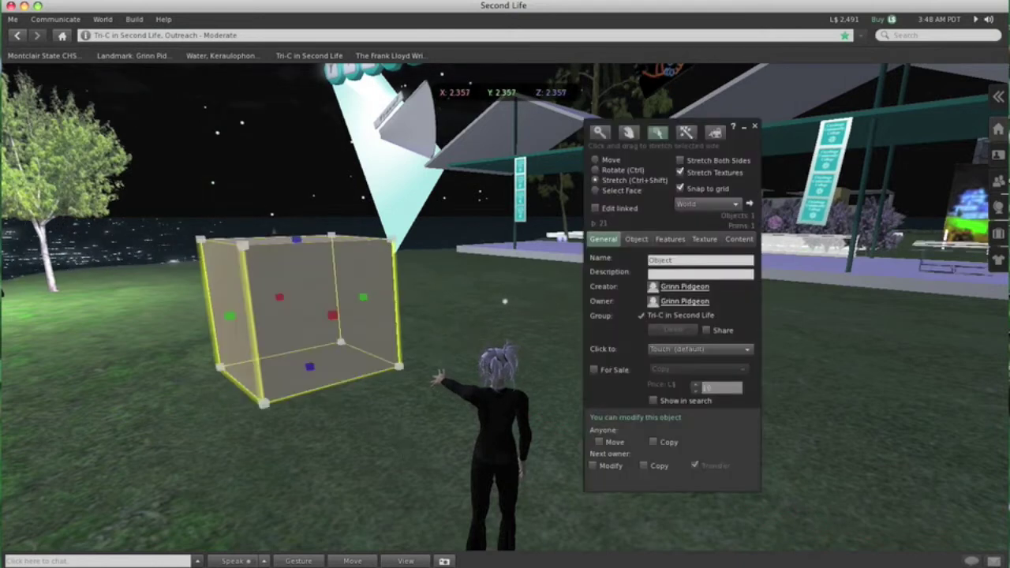
- Show the box's texture settings and select only its large face nearest the avatar
{"action": "left_click", "coordinate": [705, 239]}
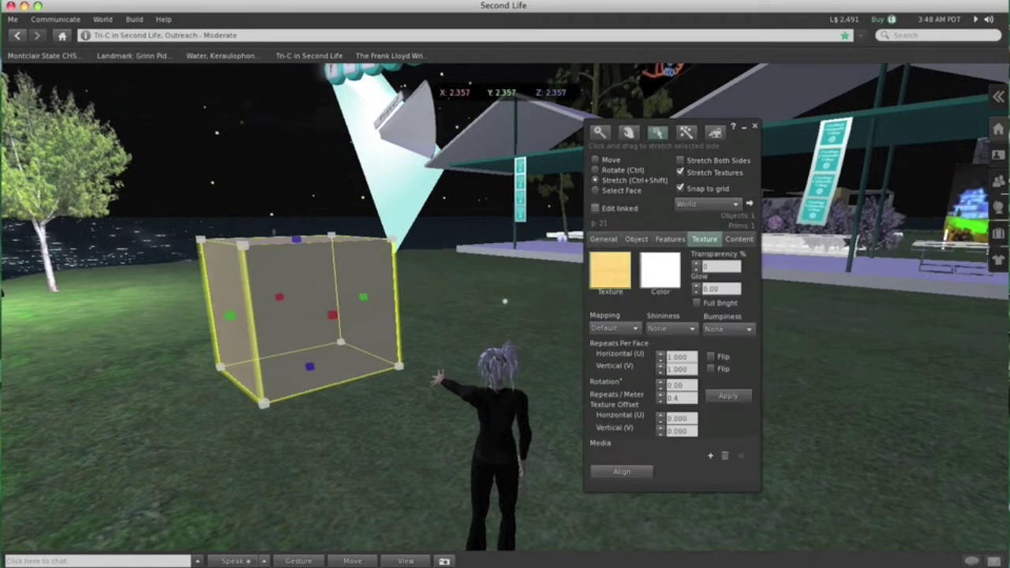
{"action": "left_click", "coordinate": [595, 190]}
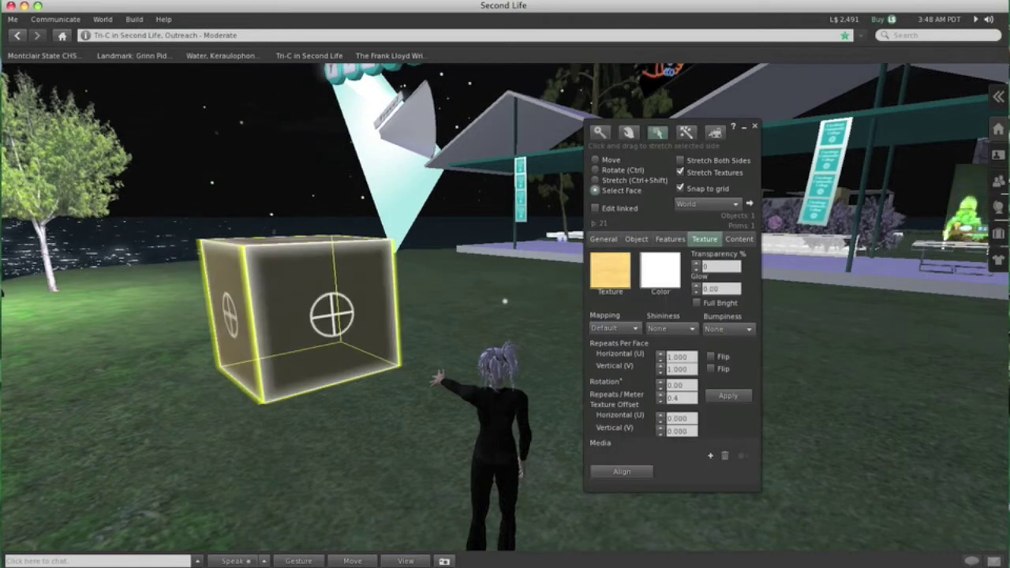
{"action": "left_click", "coordinate": [332, 315]}
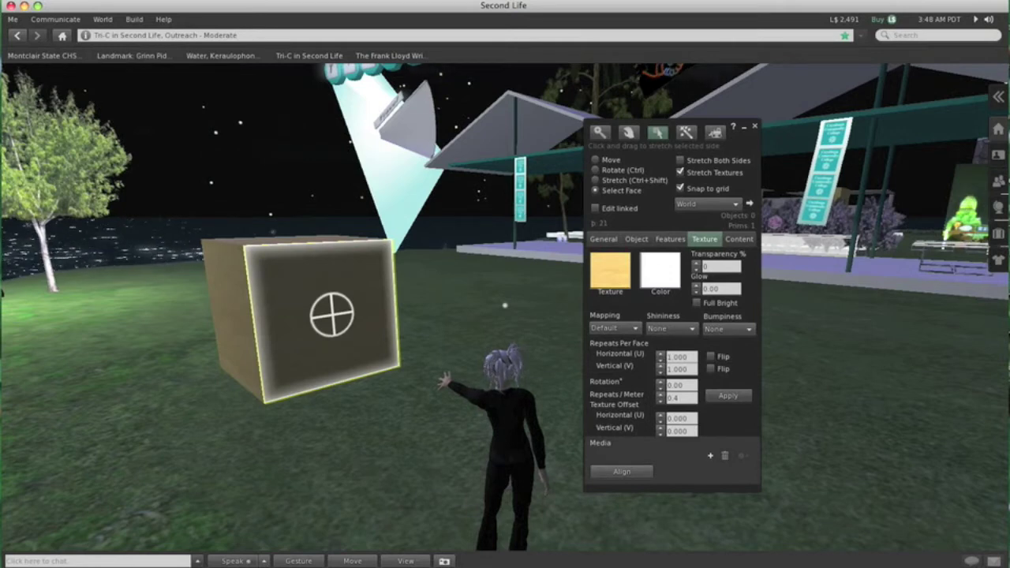
{"action": "left_click", "coordinate": [710, 456]}
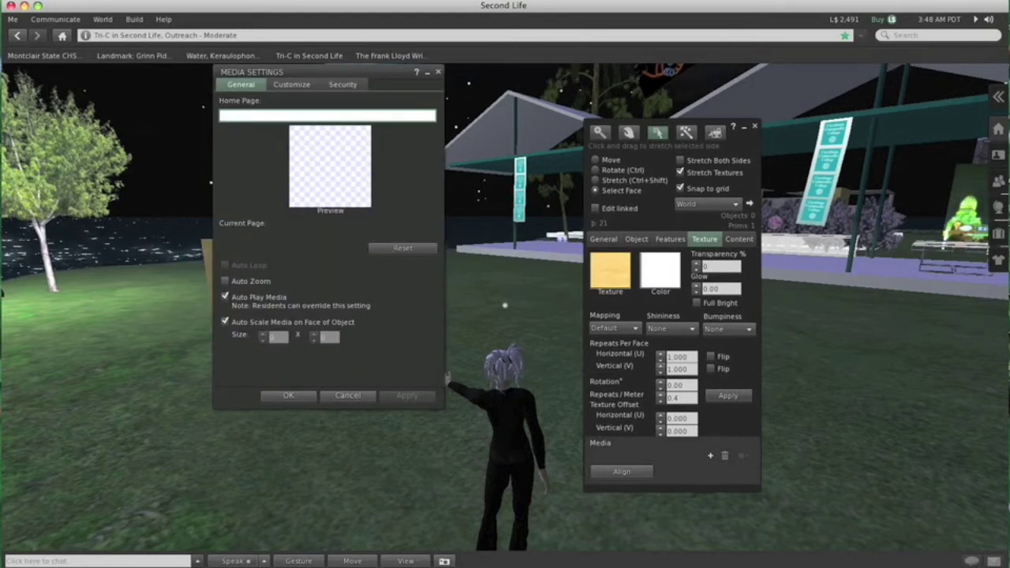
{"action": "type", "text": "h"}
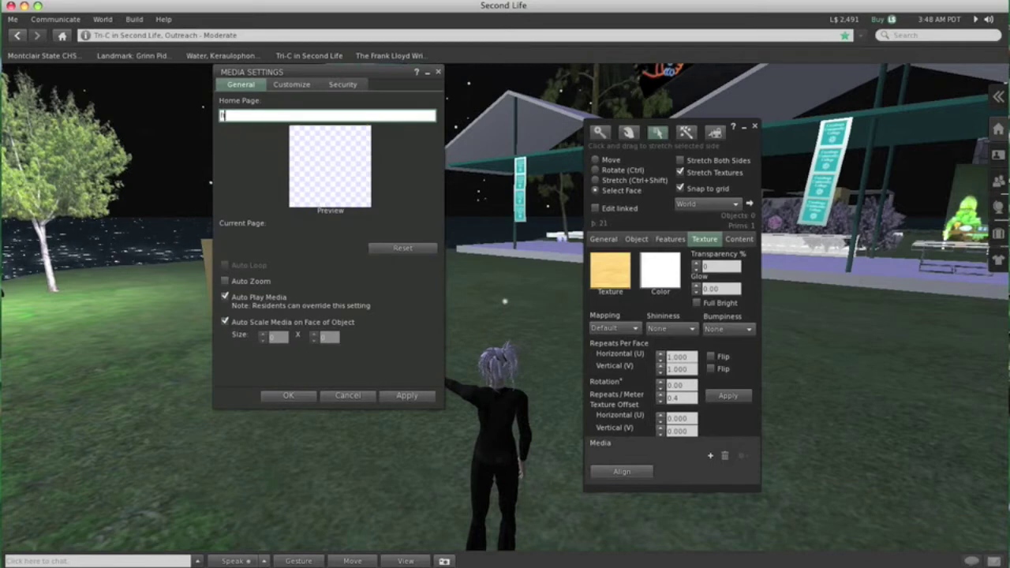
{"action": "type", "text": "ttp:/"}
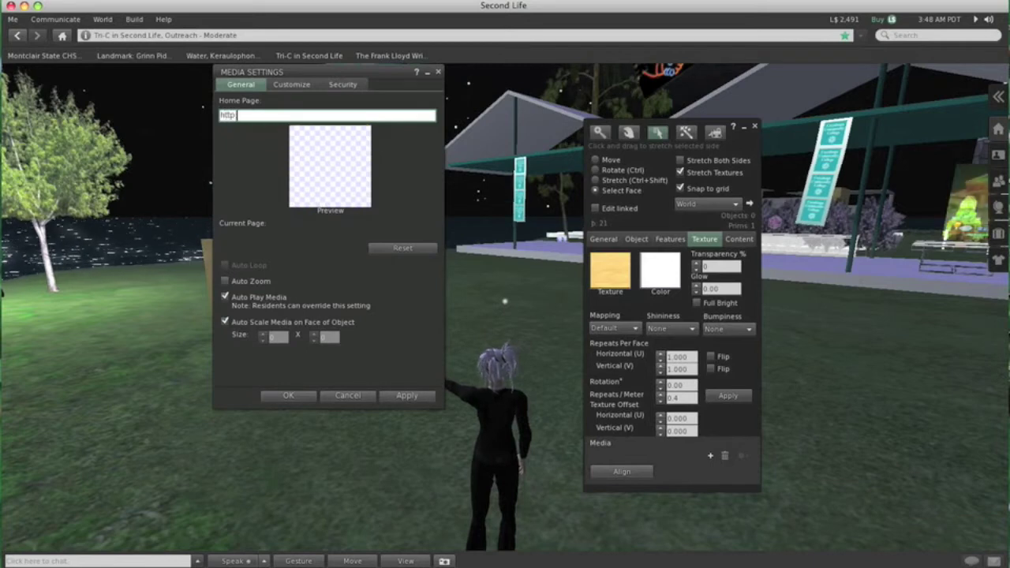
{"action": "type", "text": "/t"}
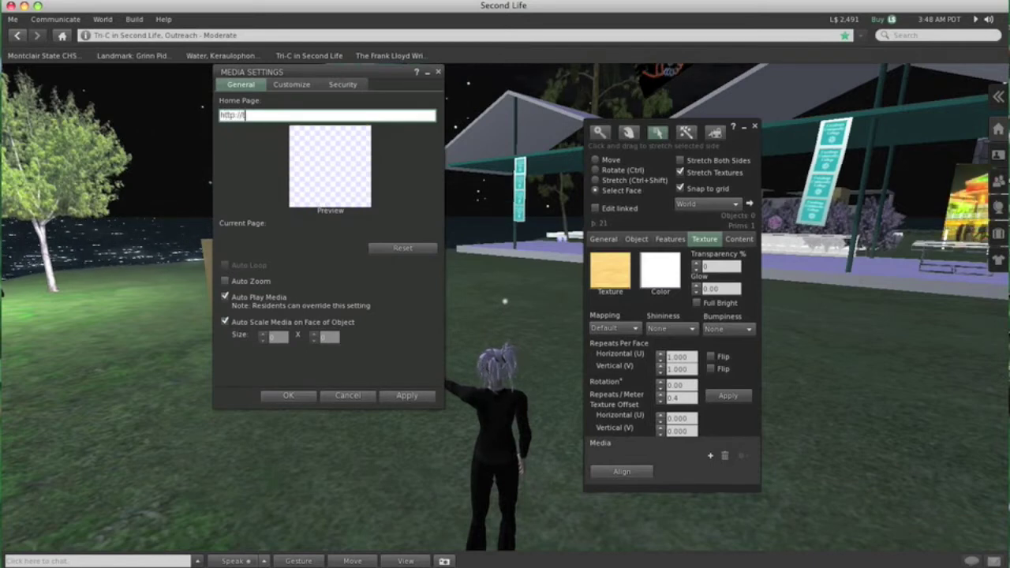
{"action": "type", "text": "echtea"}
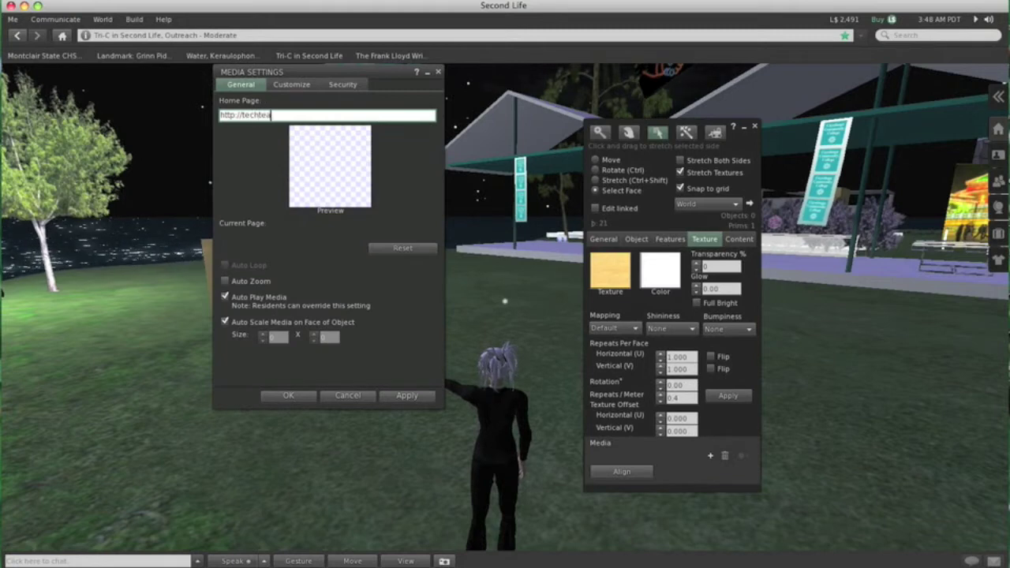
{"action": "type", "text": "chlea"}
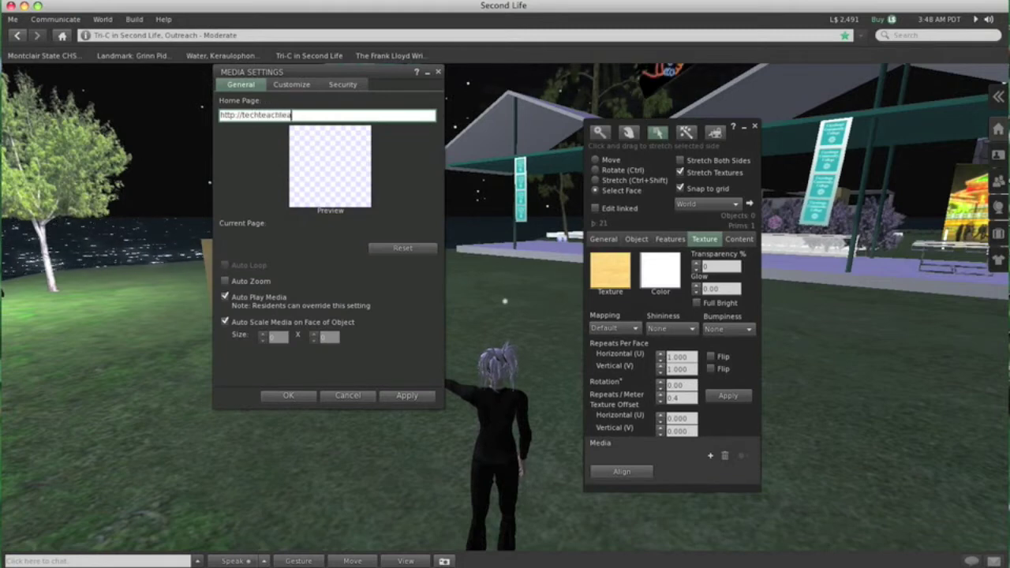
{"action": "type", "text": "rn.wo"}
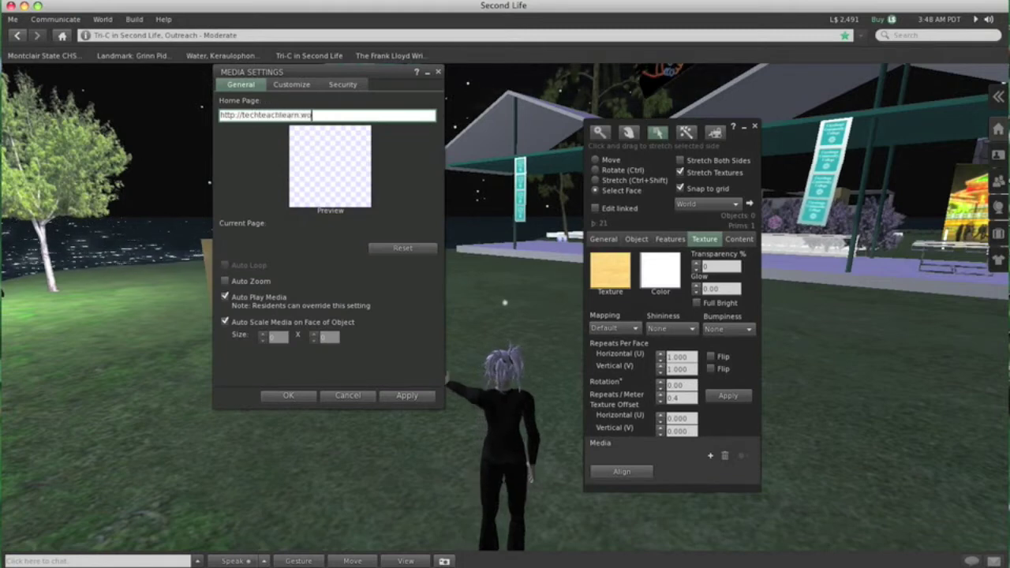
{"action": "type", "text": "rdpres"}
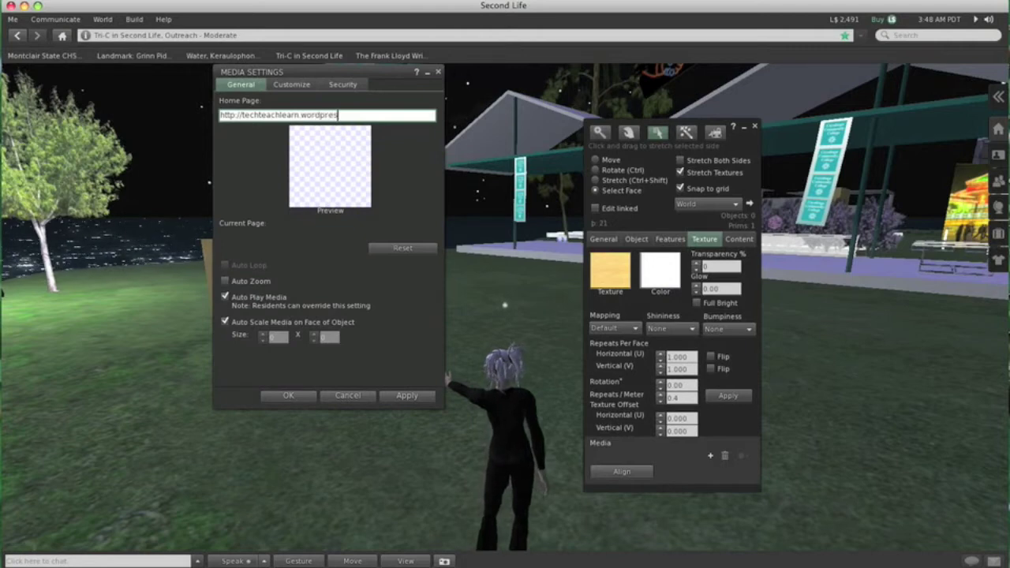
{"action": "type", "text": "s.com"}
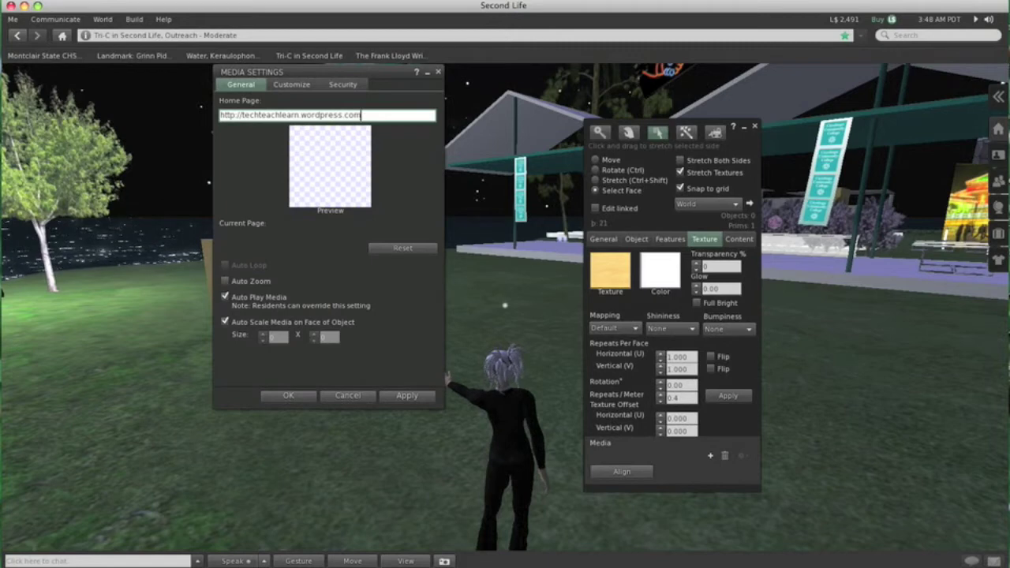
- Apply the media settings to the box face, make the face full bright and finish editing the box
{"action": "left_click", "coordinate": [406, 396]}
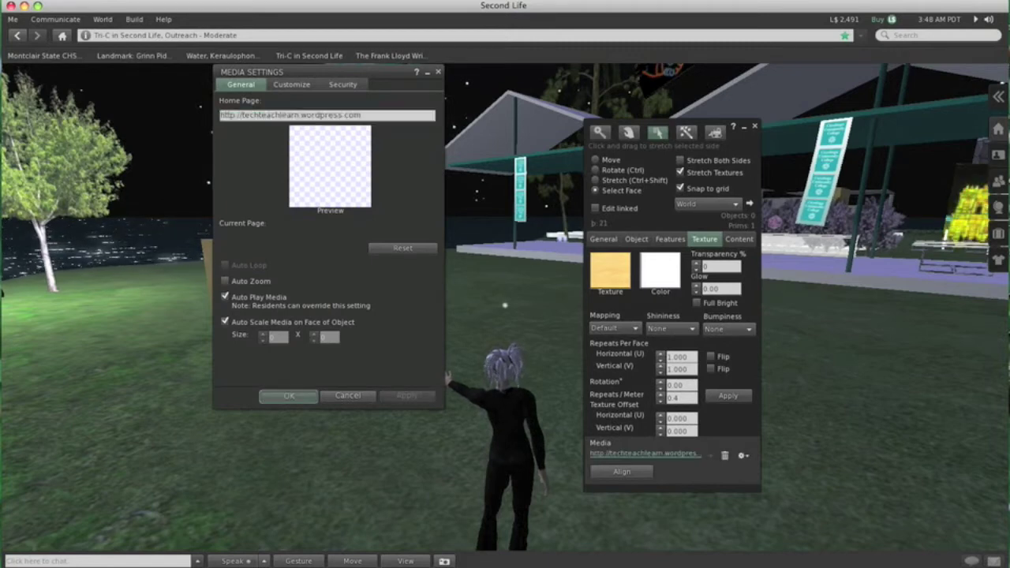
{"action": "left_click", "coordinate": [288, 395]}
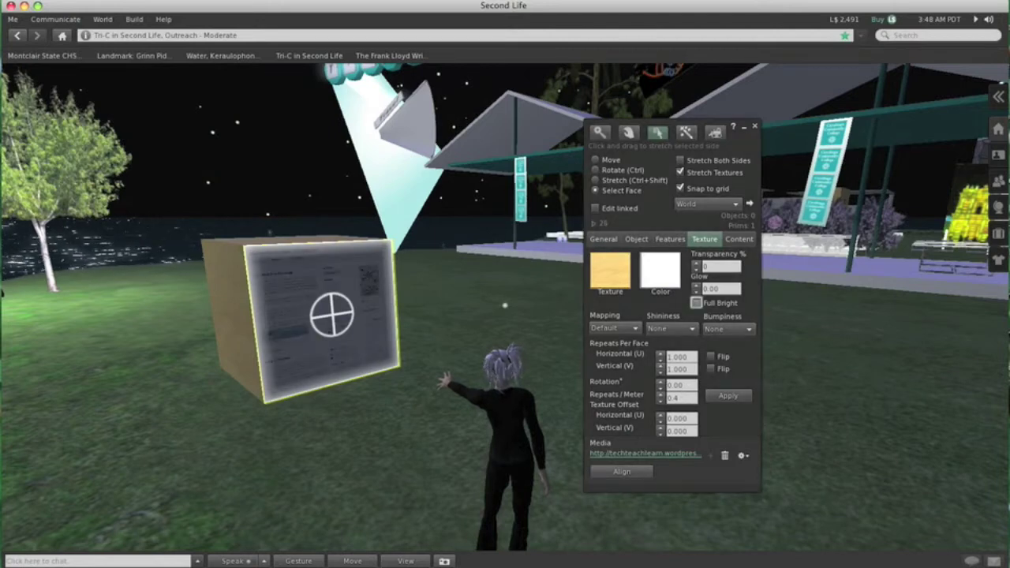
{"action": "left_click", "coordinate": [696, 302]}
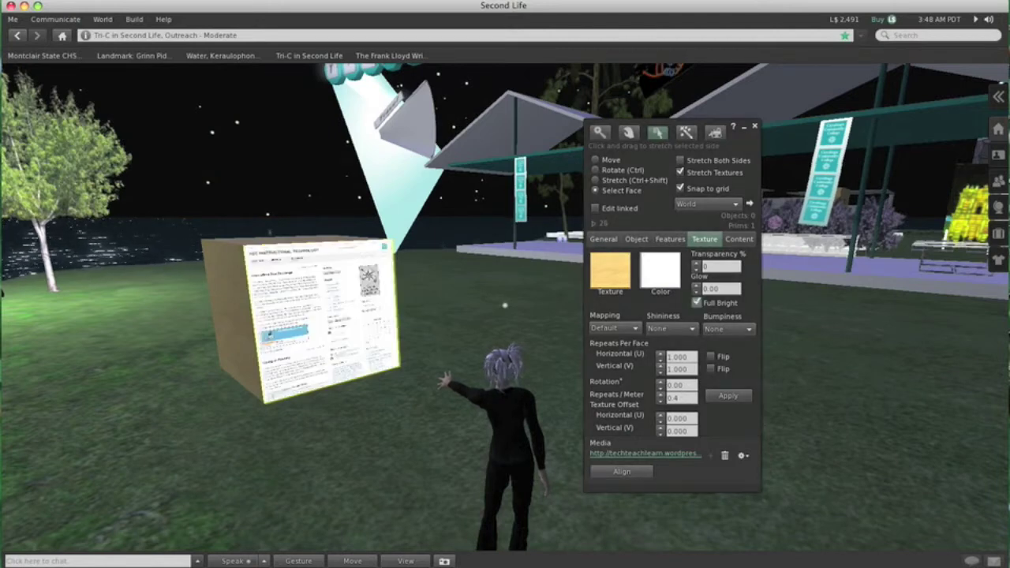
{"action": "left_click", "coordinate": [754, 127]}
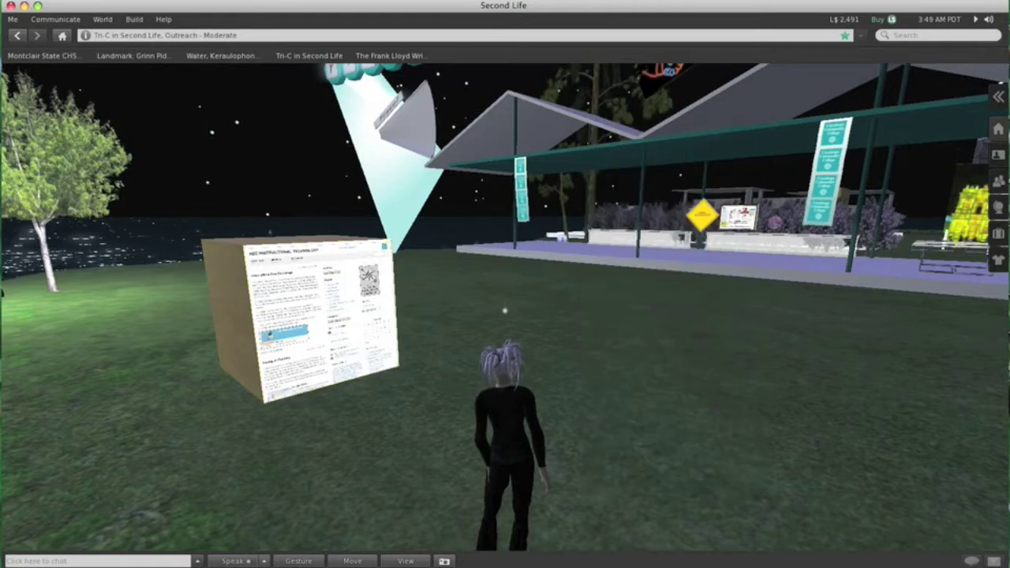
- Focus on the box's web page and open the prezi.com link in the Prezi offers Edu Exchange post
{"action": "mouse_move", "coordinate": [355, 276]}
{"action": "left_click", "coordinate": [377, 230]}
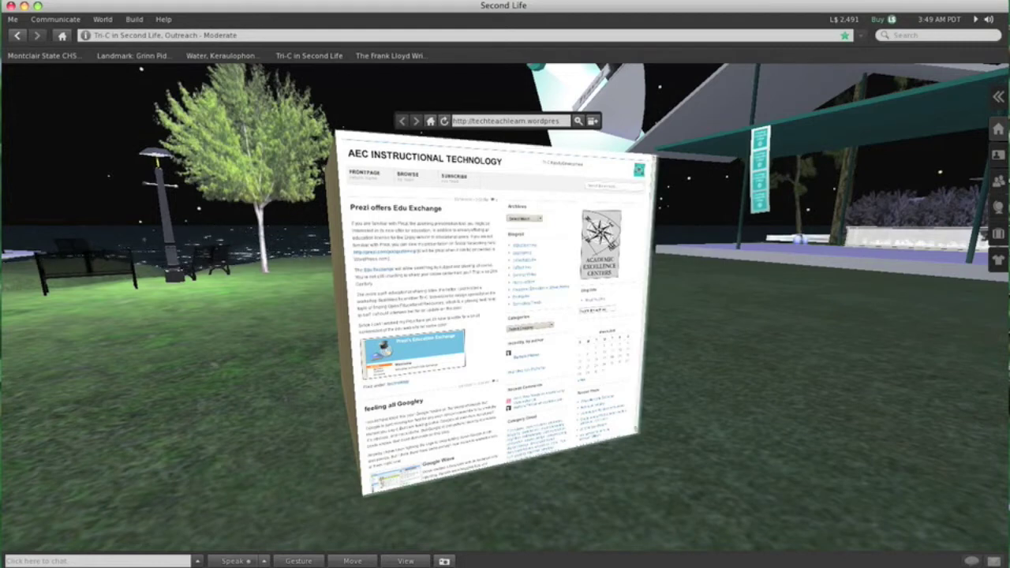
{"action": "mouse_move", "coordinate": [393, 253]}
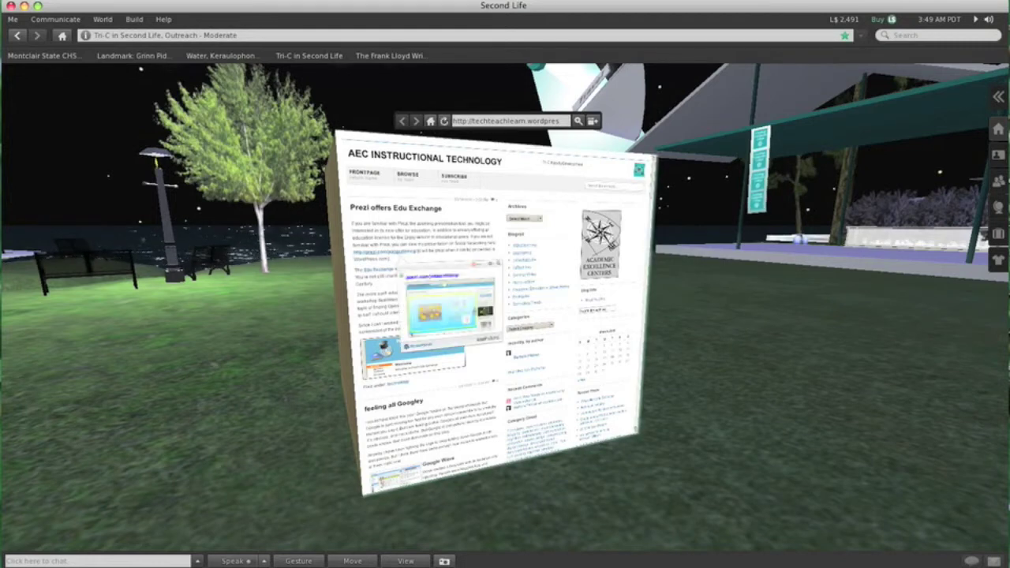
{"action": "left_click", "coordinate": [392, 252]}
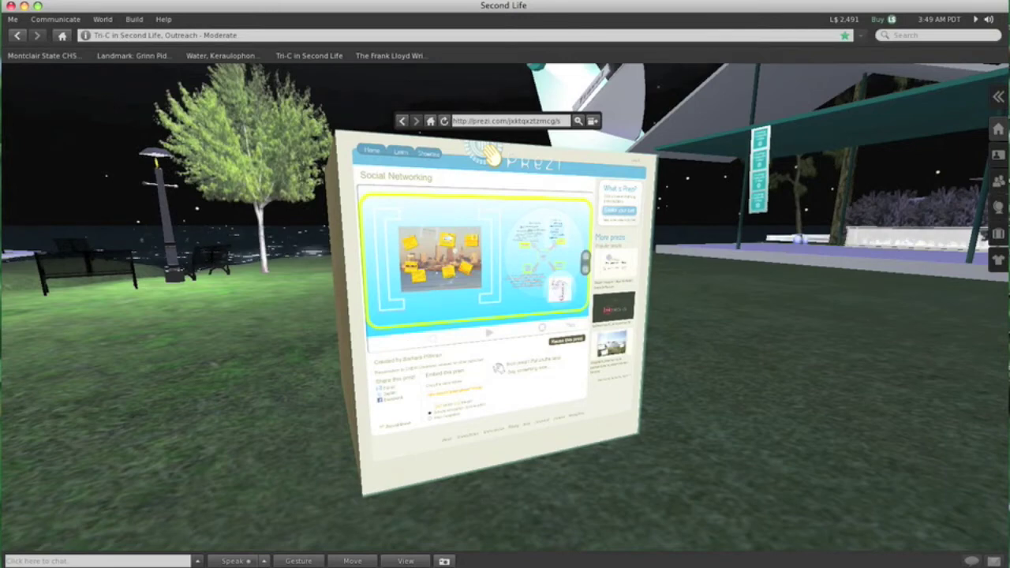
- Play the Social Networking prezi on the box face and enlarge the presentation around its city photo
{"action": "left_click_drag", "start_coordinate": [478, 292], "coordinate": [478, 239], "text": "alt"}
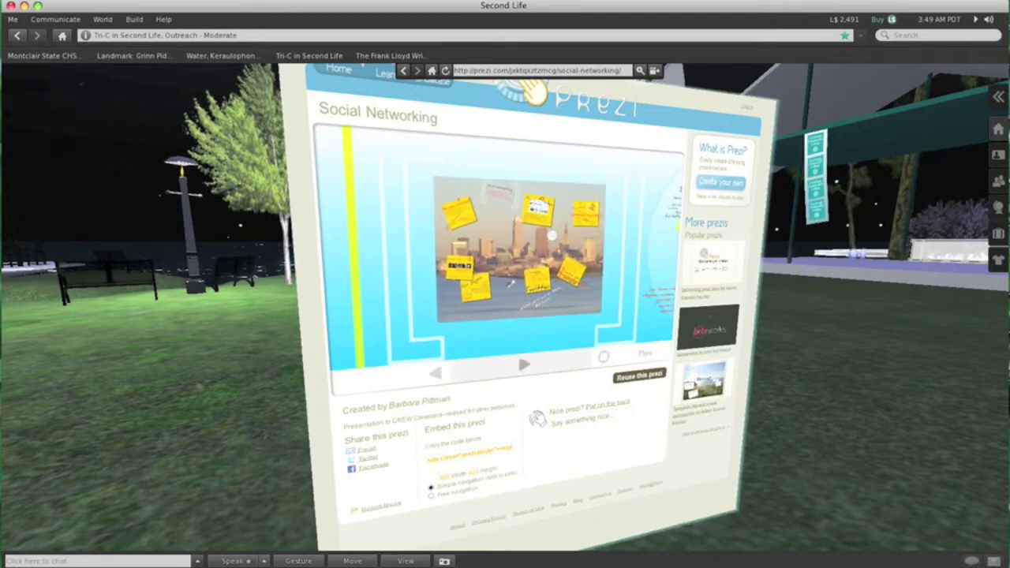
{"action": "left_click", "coordinate": [524, 364]}
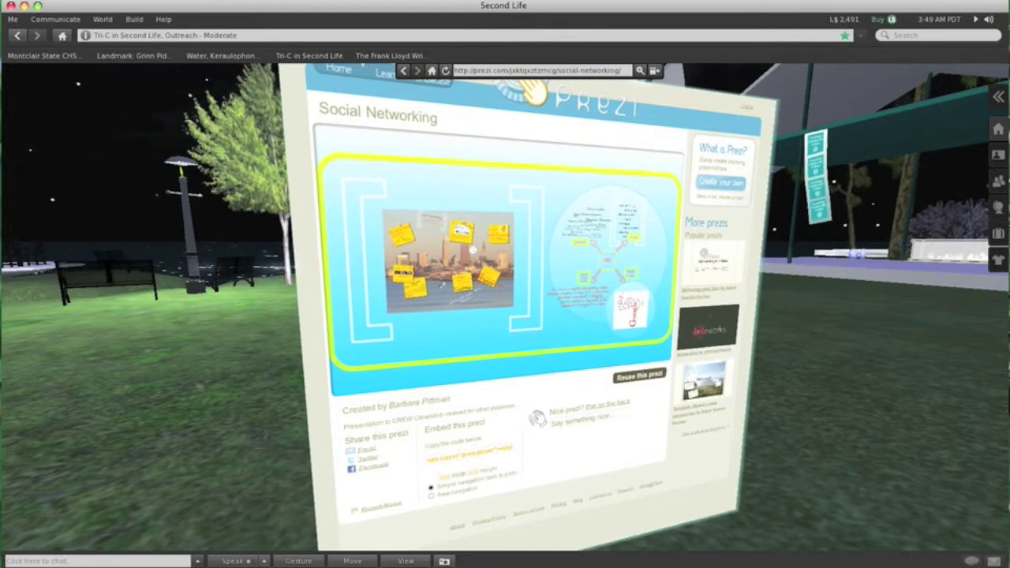
{"action": "scroll", "coordinate": [465, 282], "scroll_direction": "up", "scroll_amount": 5}
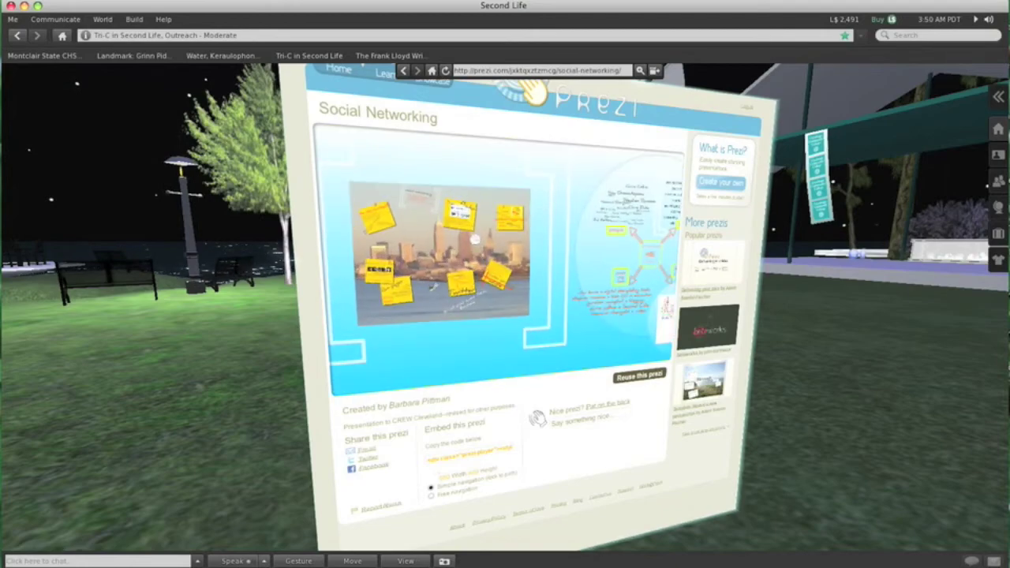
- Walk the avatar around the box until it faces the blank side adjacent to the Prezi page
{"action": "key", "text": "Right"}
{"action": "key", "text": "Up"}
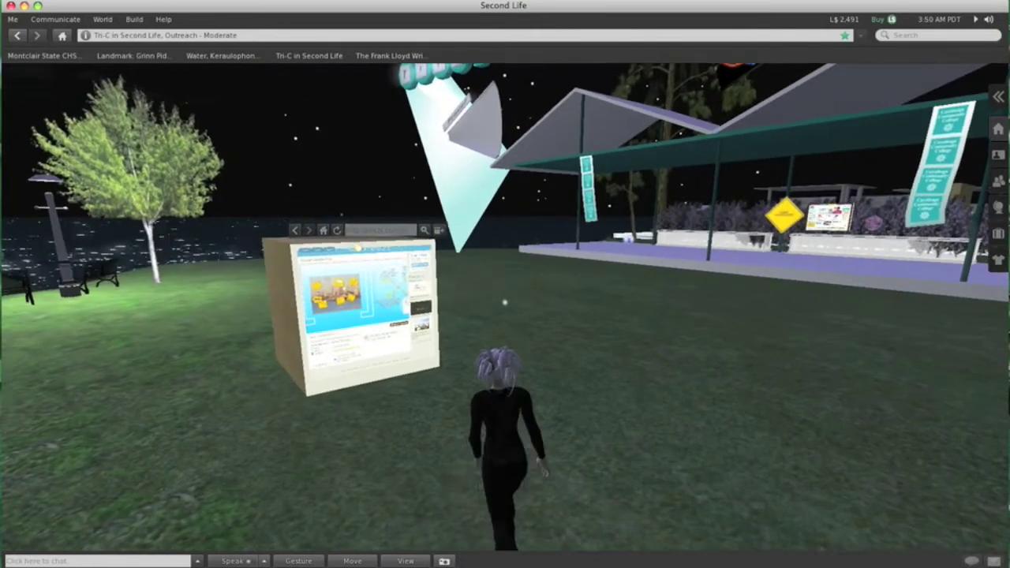
{"action": "key", "text": "Left"}
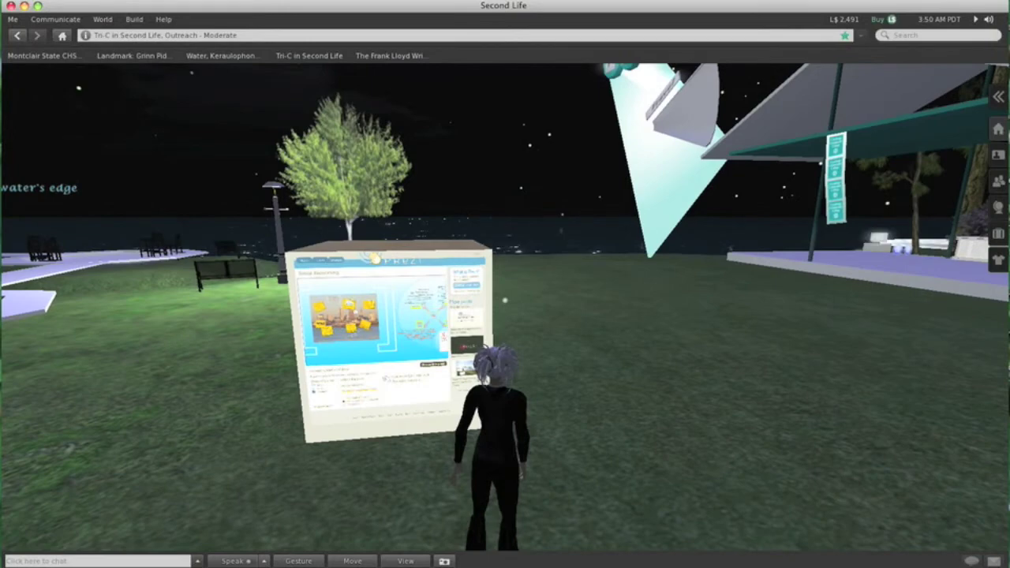
{"action": "key", "text": "Left"}
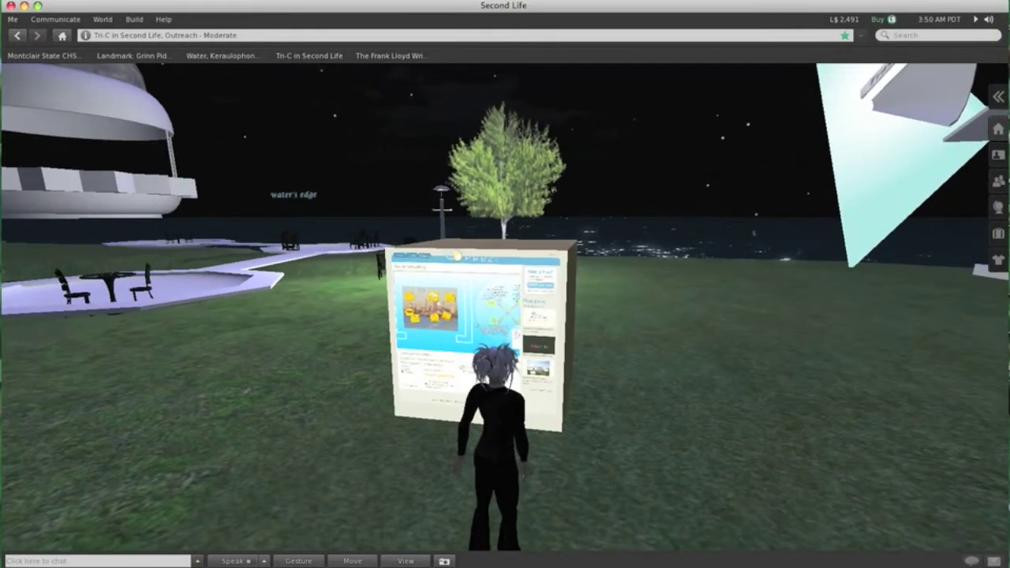
{"action": "key", "text": "Right"}
{"action": "key", "text": "Up"}
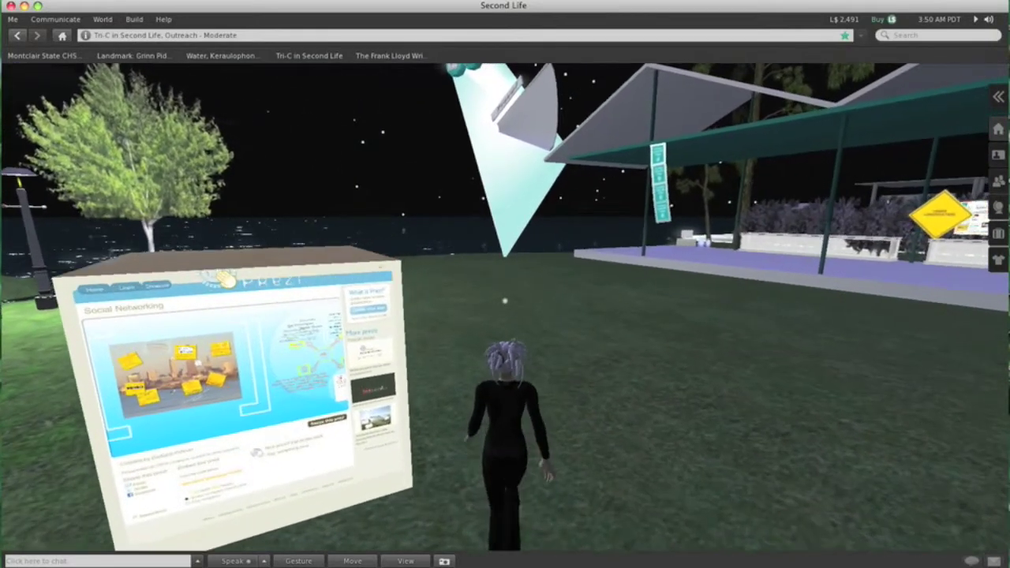
{"action": "key", "text": "Left"}
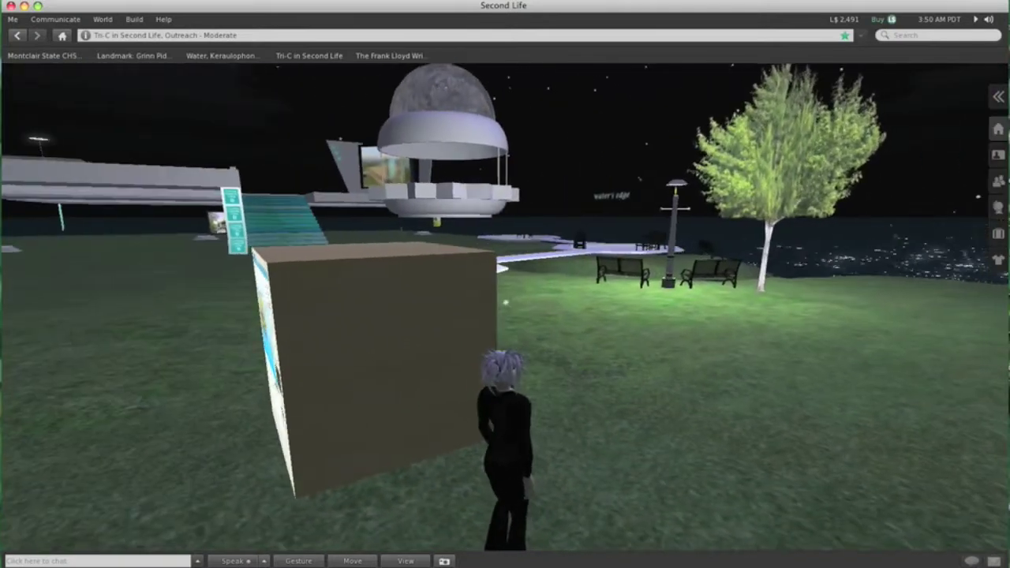
- Open the box for editing and select only its blank face nearest the avatar
{"action": "right_click", "coordinate": [384, 336]}
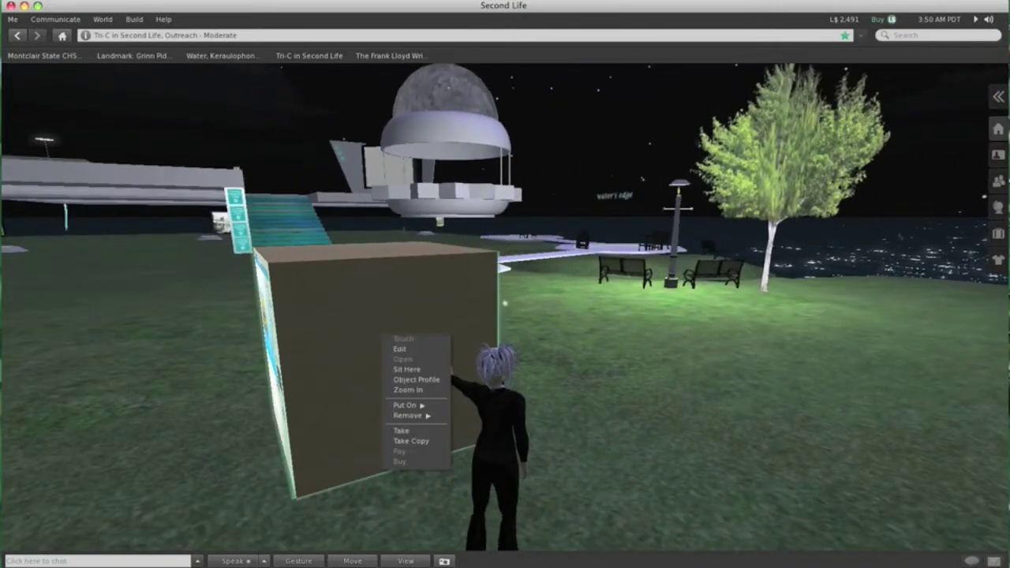
{"action": "left_click", "coordinate": [400, 349]}
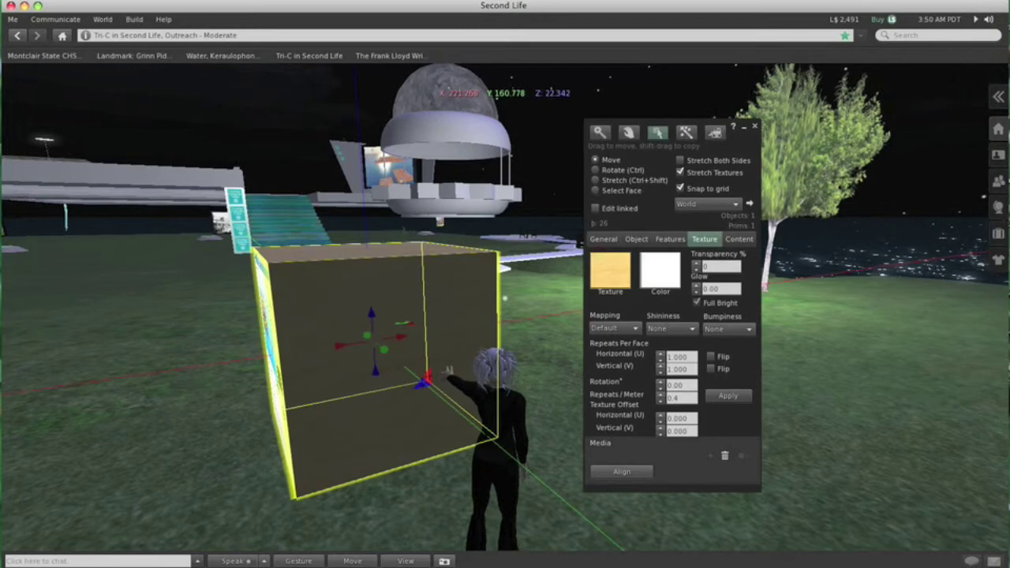
{"action": "left_click", "coordinate": [596, 191]}
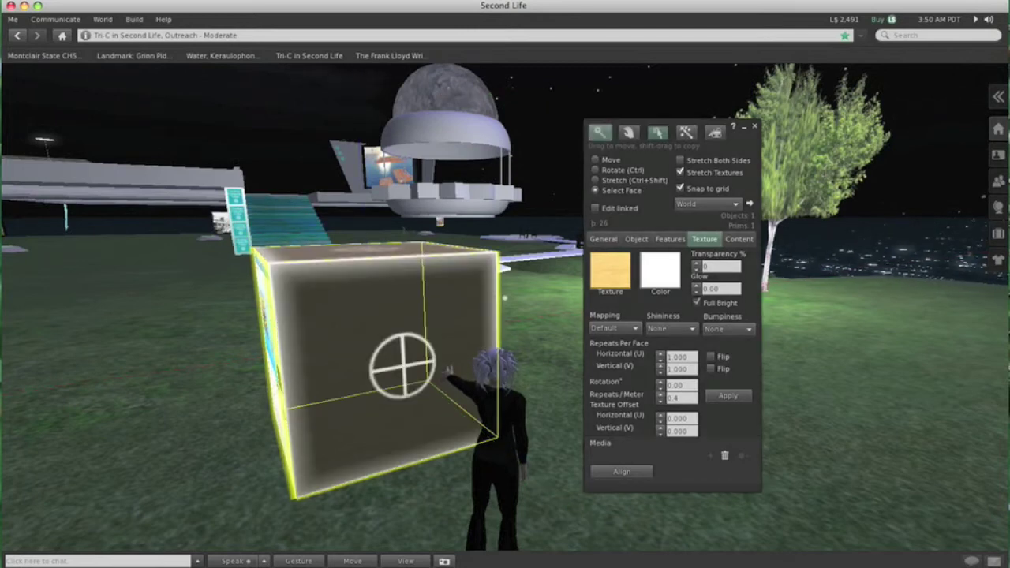
{"action": "left_click", "coordinate": [449, 371]}
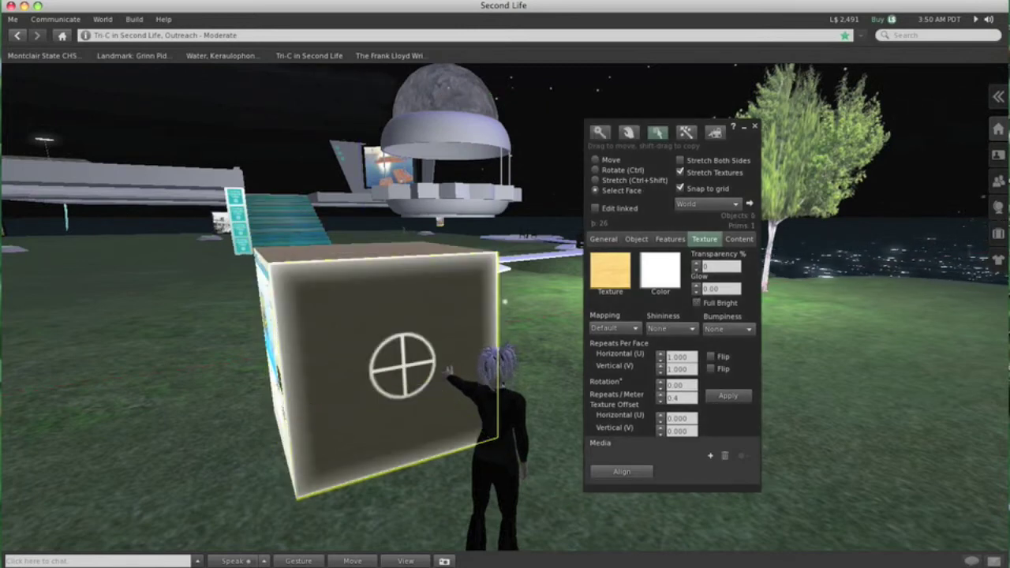
{"action": "left_click", "coordinate": [711, 456]}
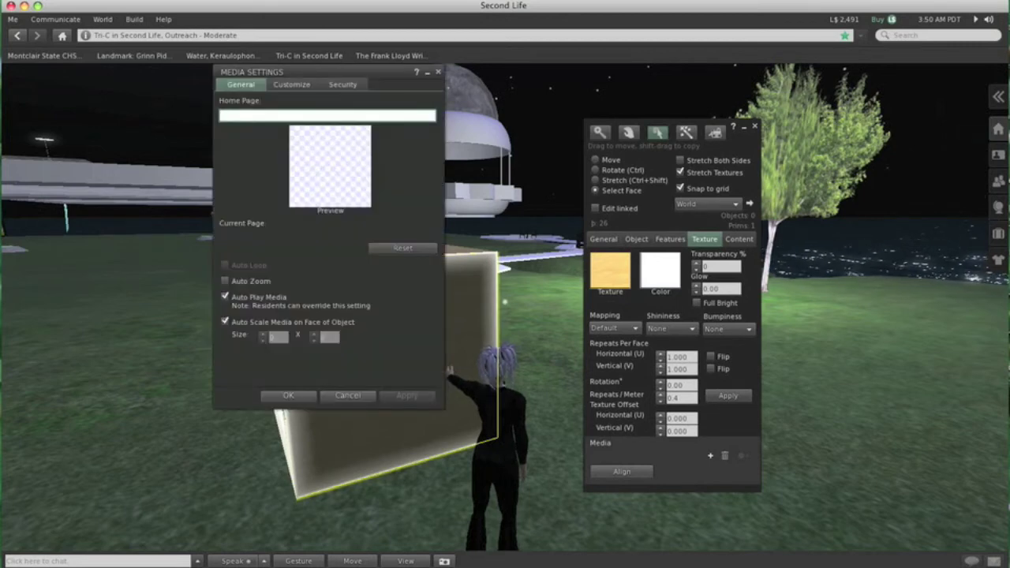
{"action": "type", "text": "http://vwpresence.wordpress.com"}
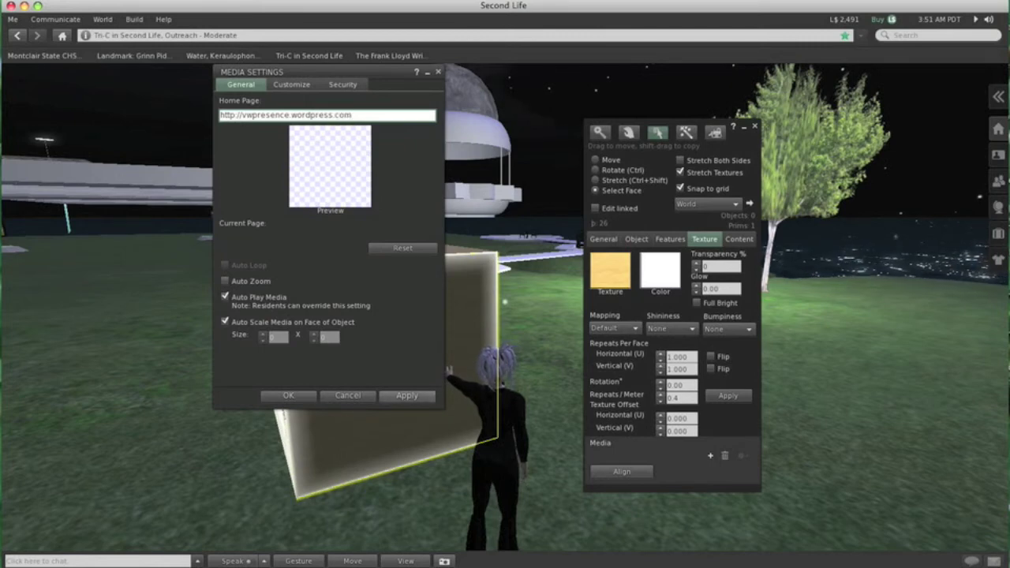
{"action": "left_click", "coordinate": [407, 395]}
{"action": "left_click", "coordinate": [288, 395]}
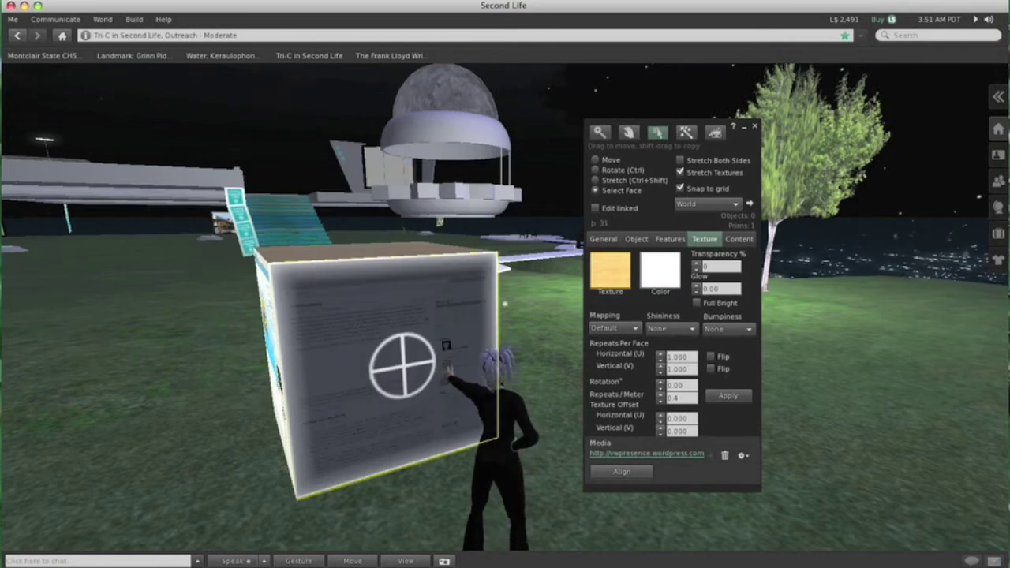
{"action": "left_click", "coordinate": [696, 302]}
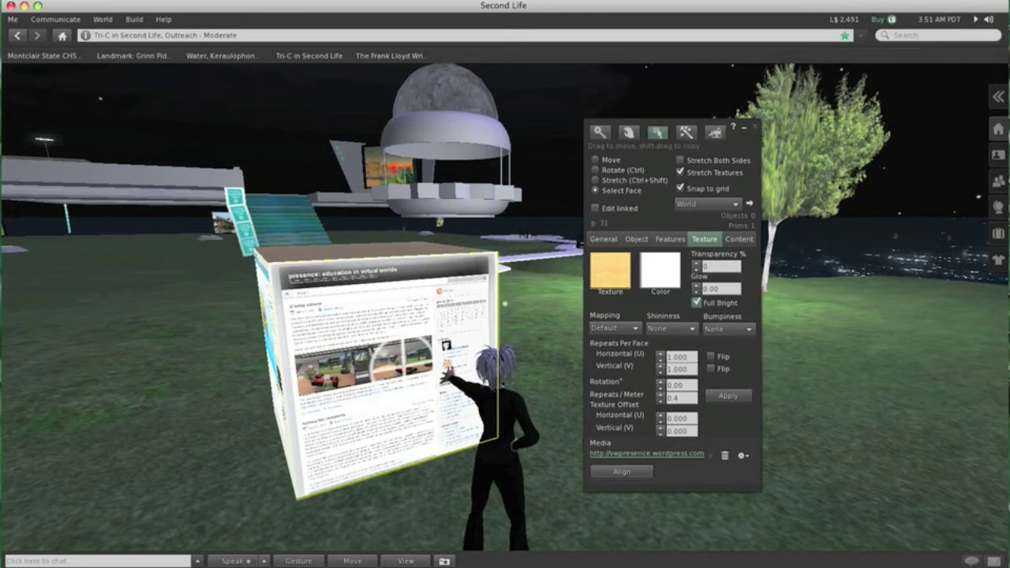
{"action": "left_click", "coordinate": [754, 126]}
- Examine the presence: education in virtual worlds blog up close on the box's second media face
{"action": "mouse_move", "coordinate": [371, 355]}
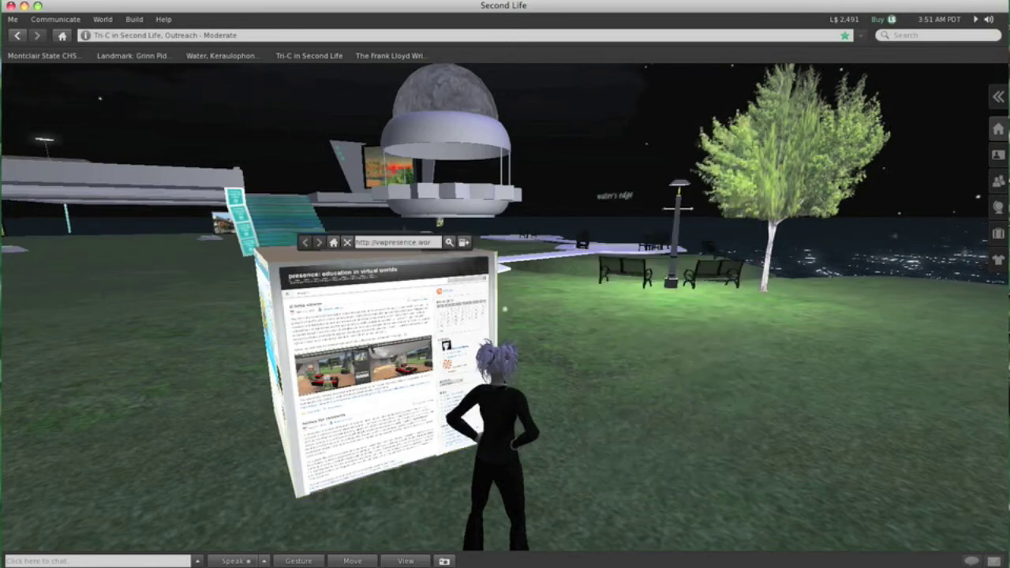
{"action": "left_click_drag", "start_coordinate": [375, 369], "coordinate": [375, 312], "text": "alt"}
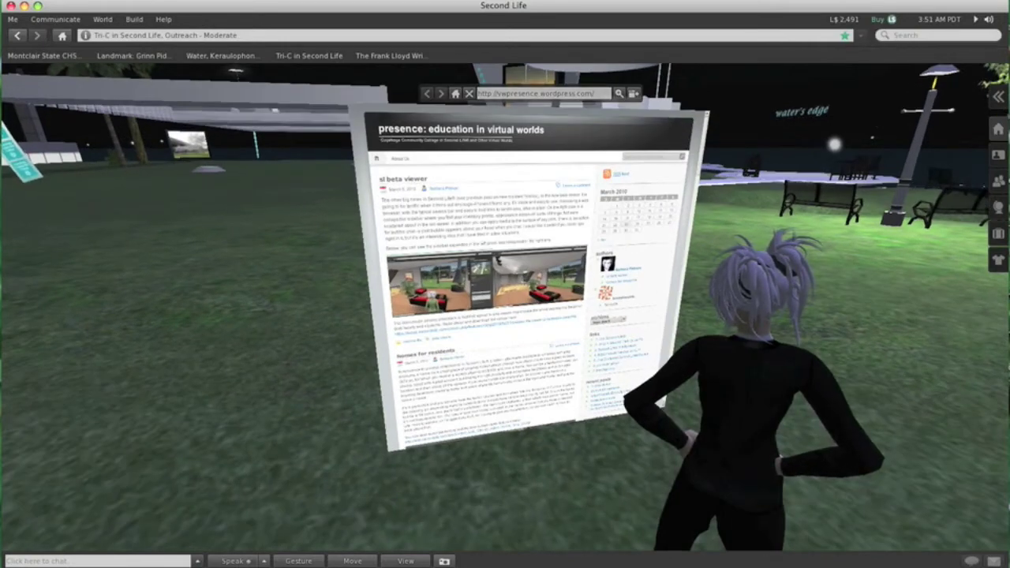
{"action": "mouse_move", "coordinate": [376, 312]}
{"action": "left_mouse_down", "text": "alt"}
{"action": "mouse_move", "coordinate": [544, 312]}
{"action": "mouse_move", "coordinate": [371, 312]}
{"action": "left_mouse_up", "text": "alt"}
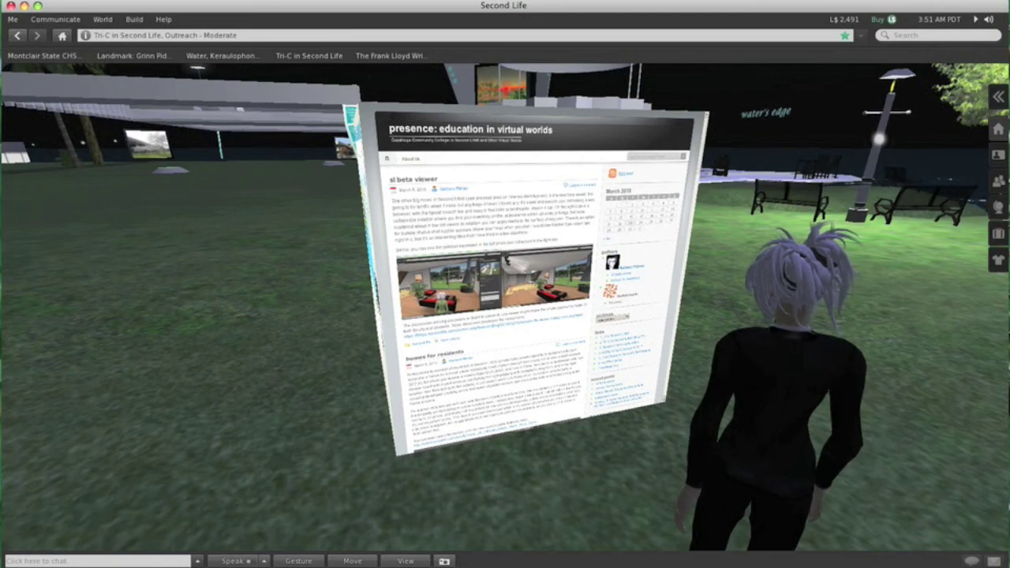
- Return to the avatar and look around the box to view both of its web page faces together
{"action": "key", "text": "Escape"}
{"action": "key", "text": "Left"}
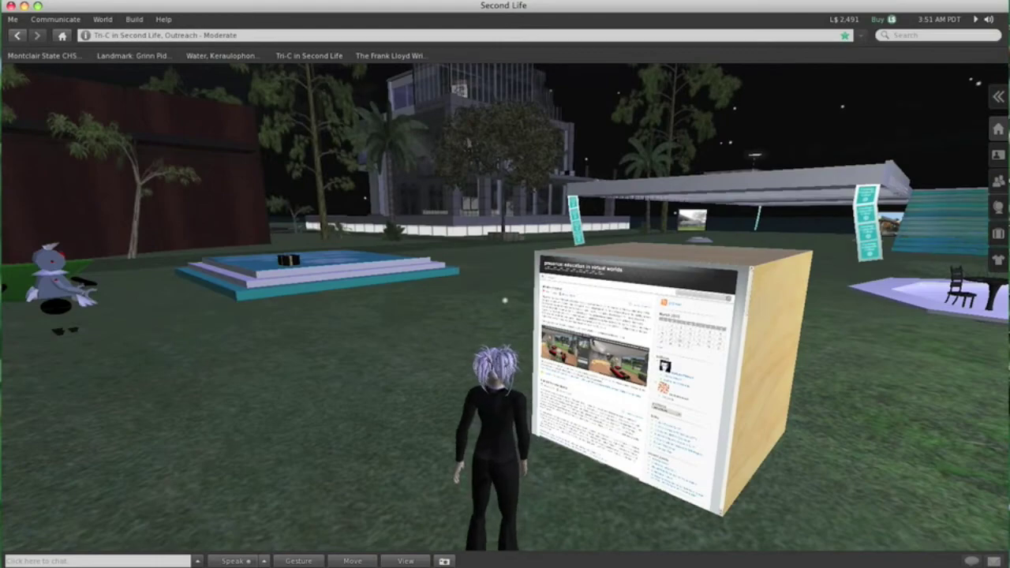
{"action": "key", "text": "Left"}
{"action": "key", "text": "alt+Left"}
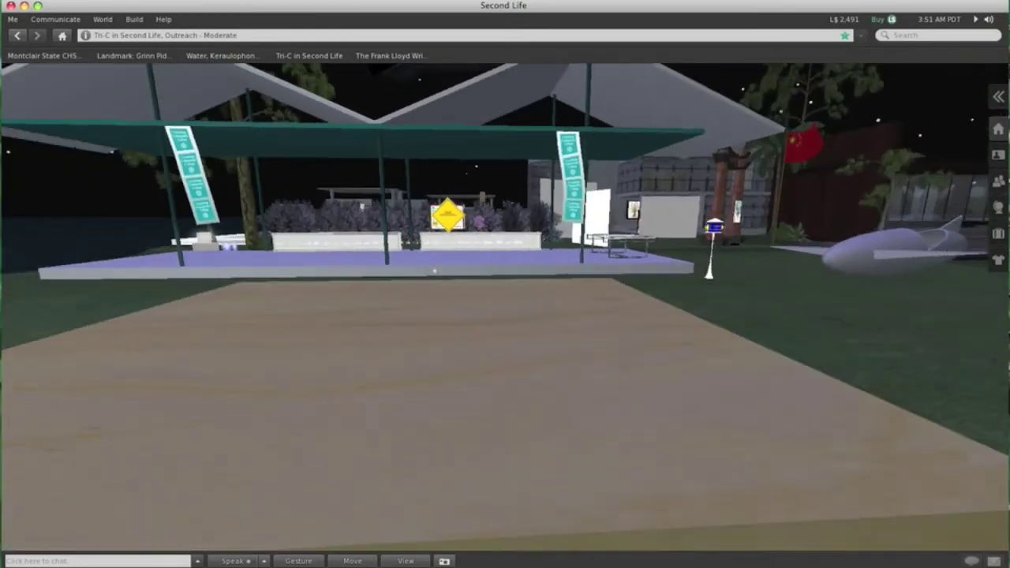
{"action": "key", "text": "Left"}
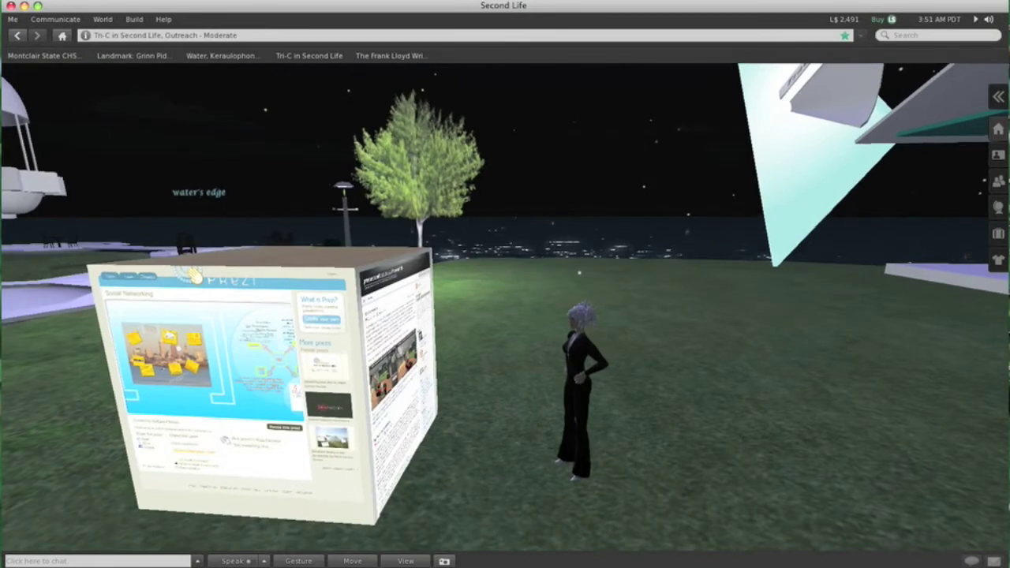